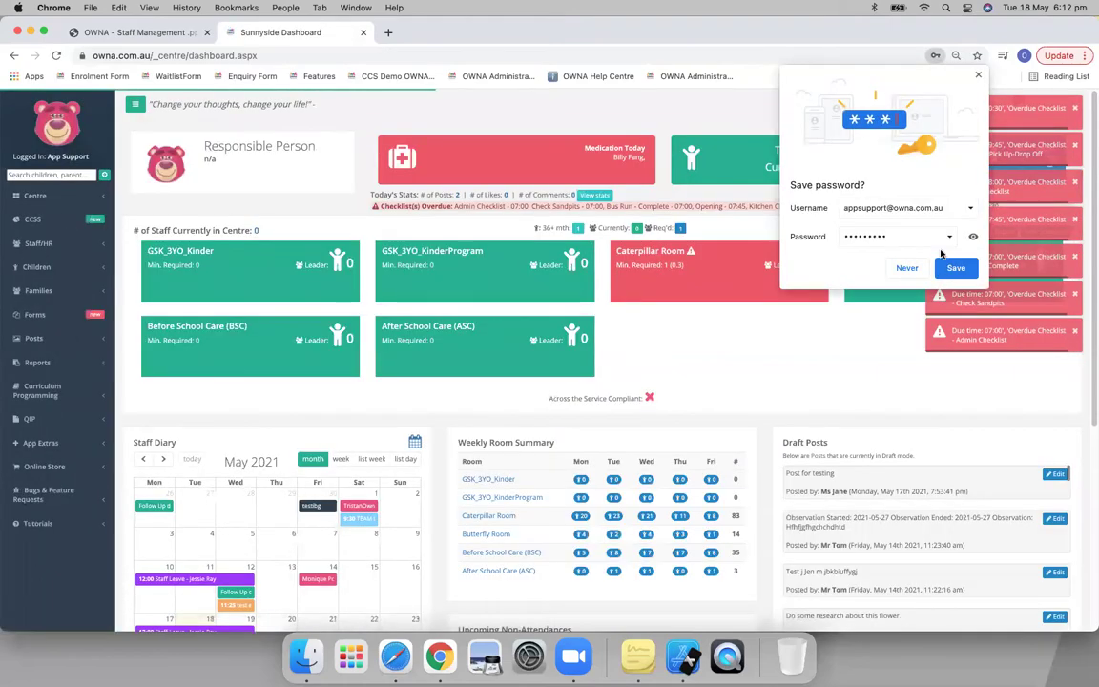
Step: Dismiss the browser's save-password prompt and expand the Staff/HR menu in the sidebar
left_click(800, 289)
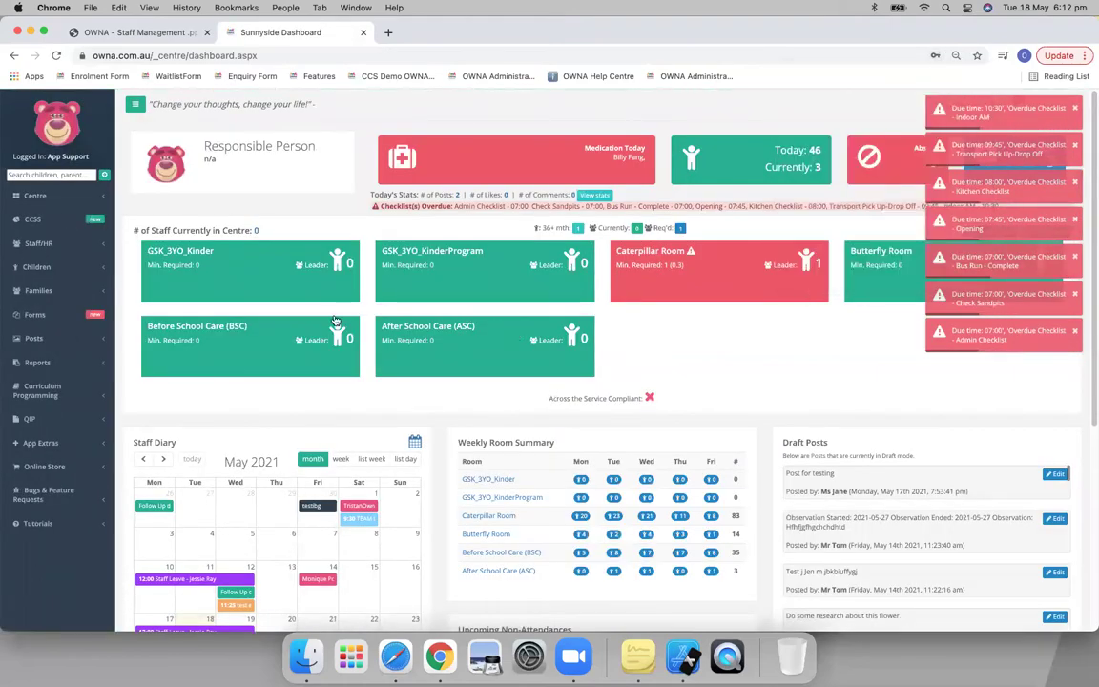
left_click(65, 247)
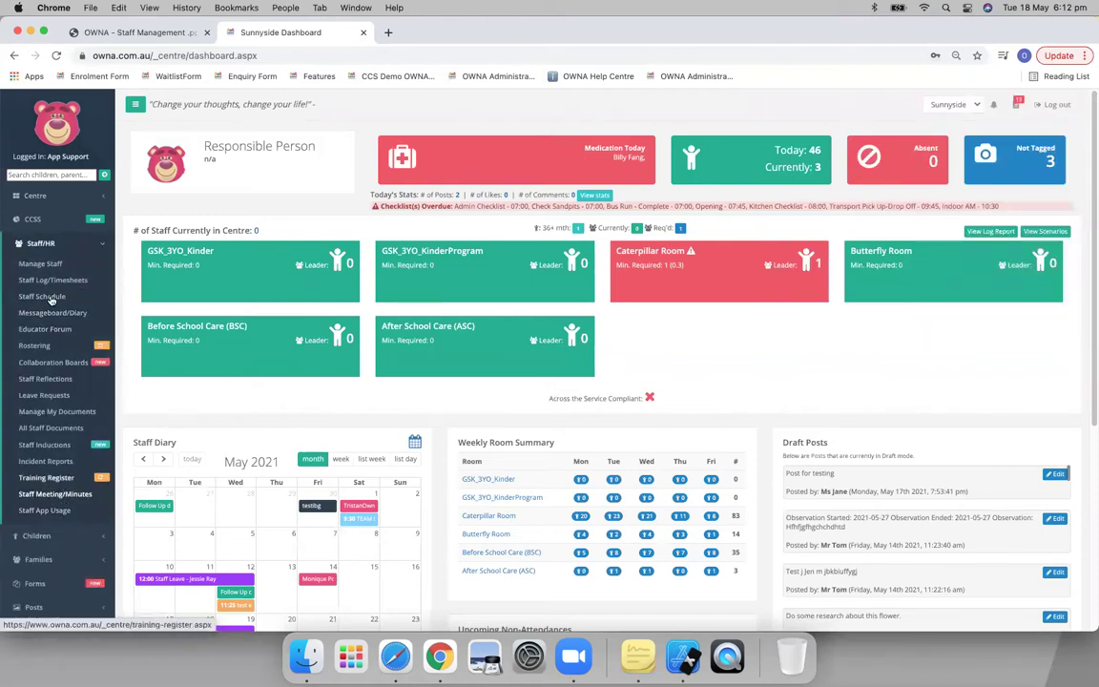
Step: Open the Staff Training Register and begin entering a new course name
left_click(58, 479)
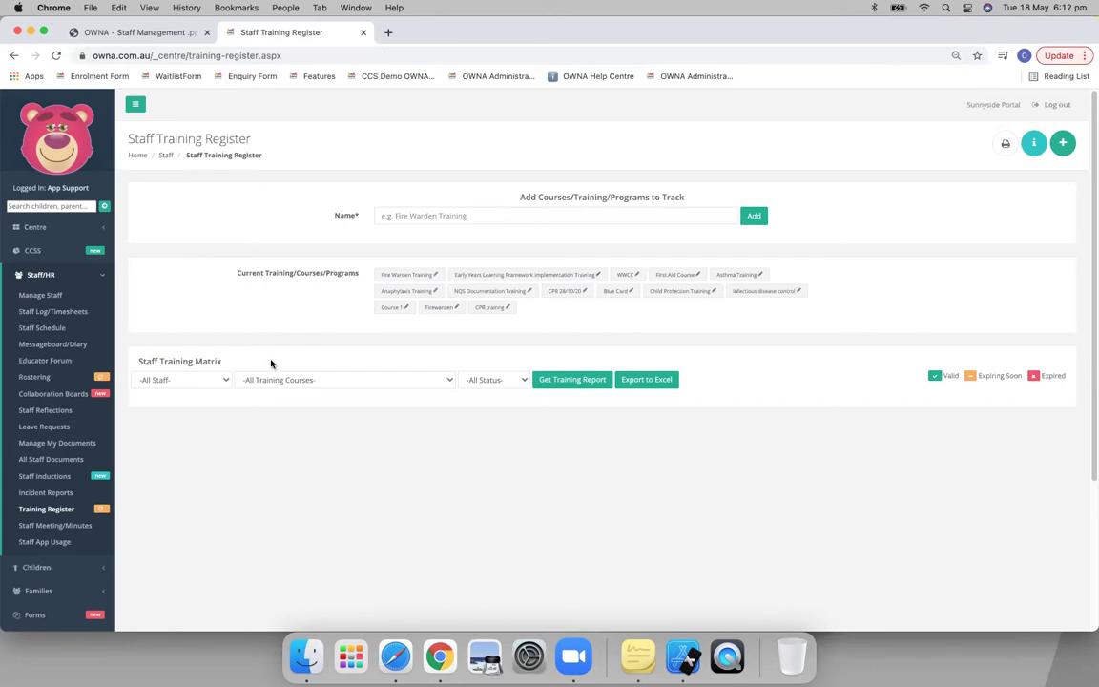
left_click(424, 215)
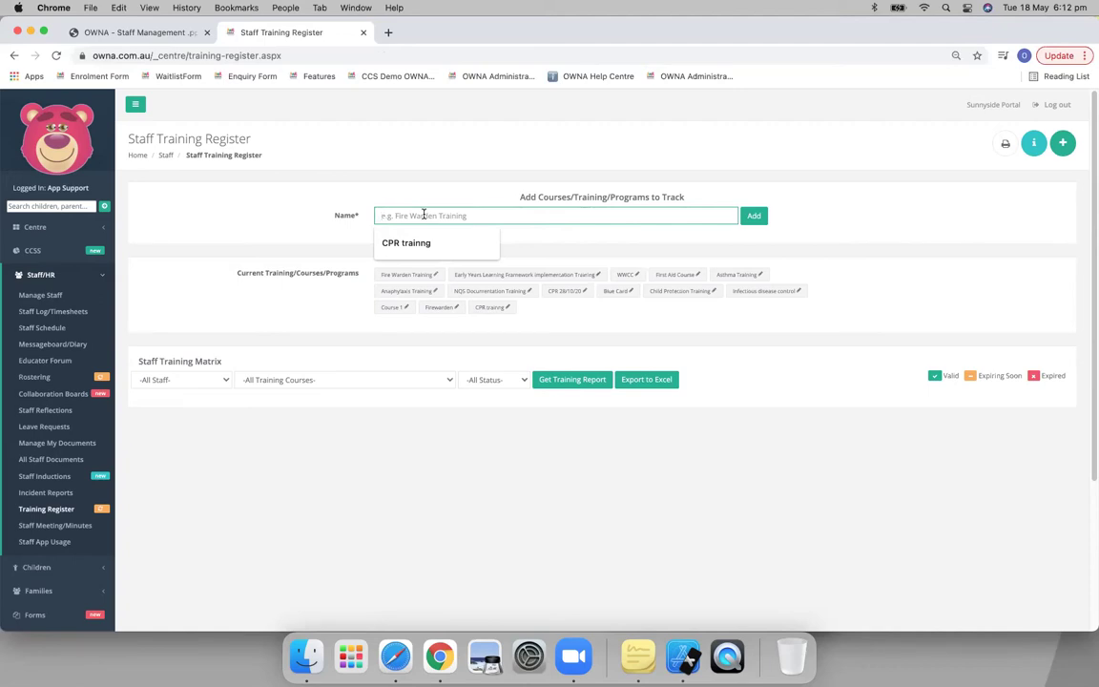
Step: Try adding 'CPR trainng', which already exists, then rename it 'Test Qual' and add it
left_click(451, 243)
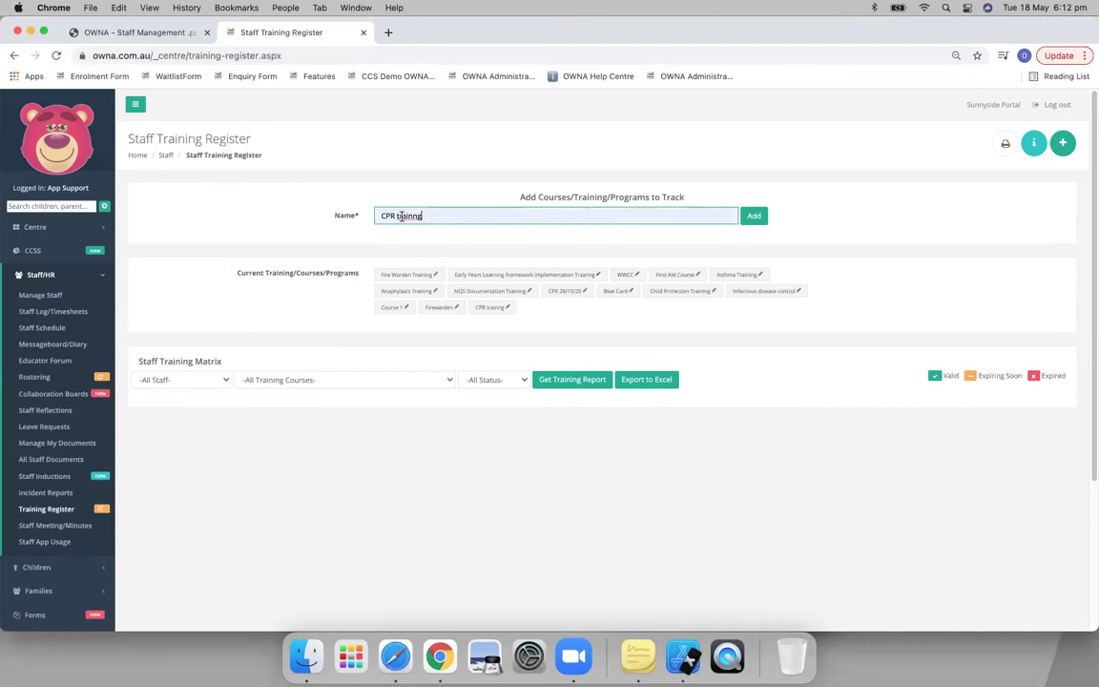
left_click(753, 216)
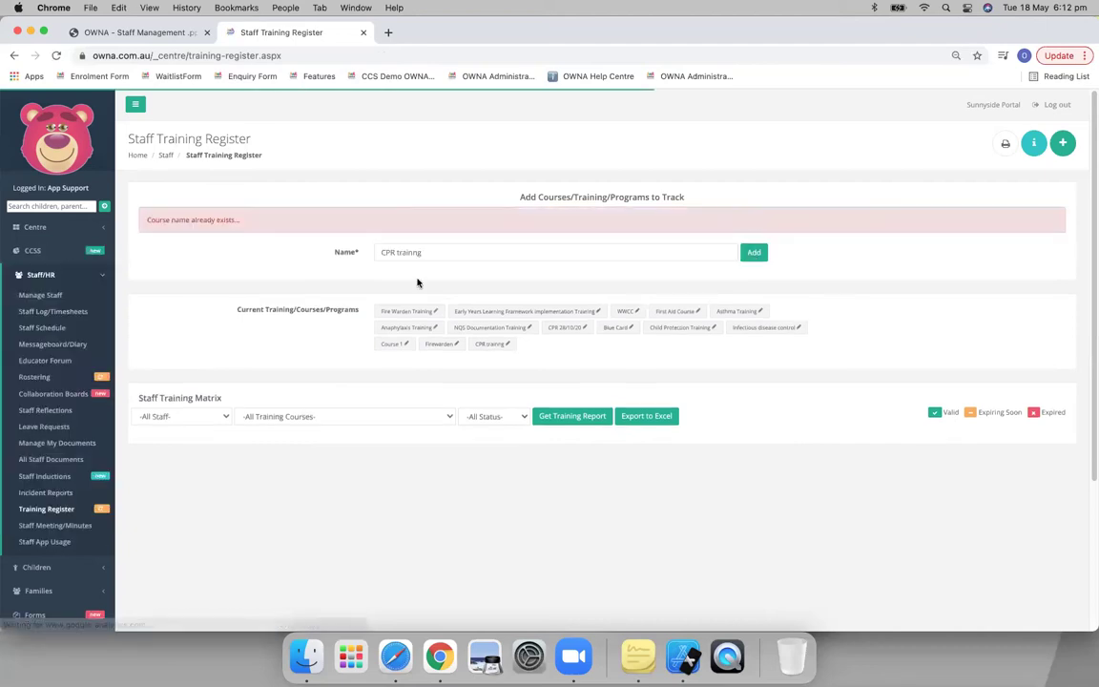
left_click_drag(435, 254, 382, 253)
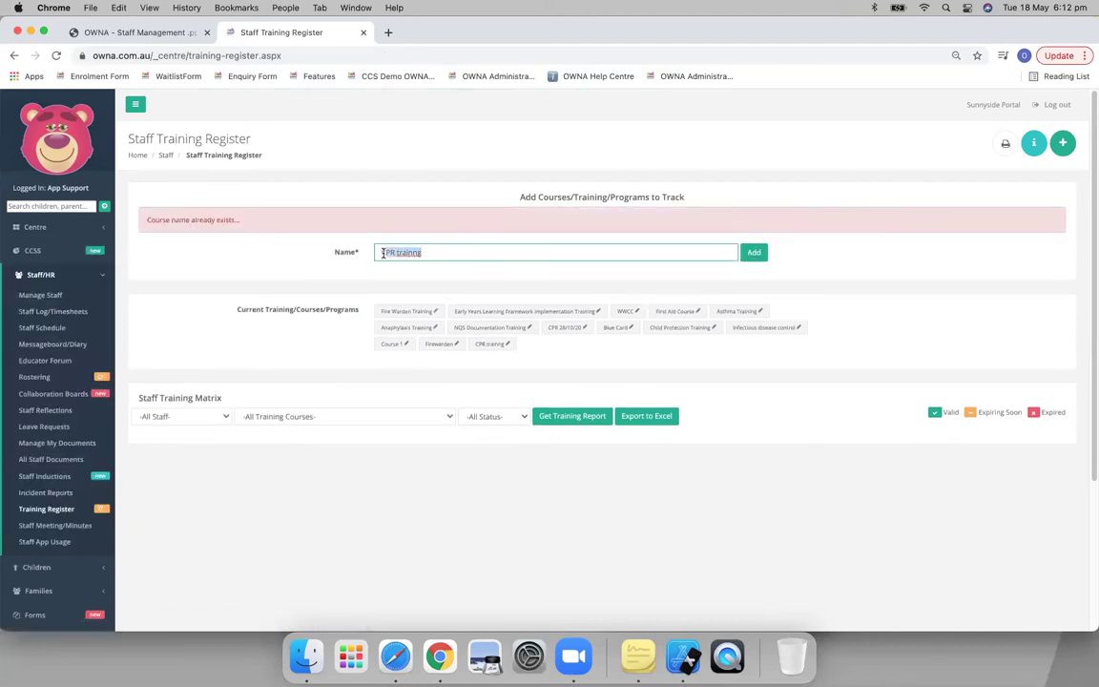
key("BackSpace")
type("t")
key("BackSpace")
type("t")
key("BackSpace")
type("Test Qual")
left_click(742, 254)
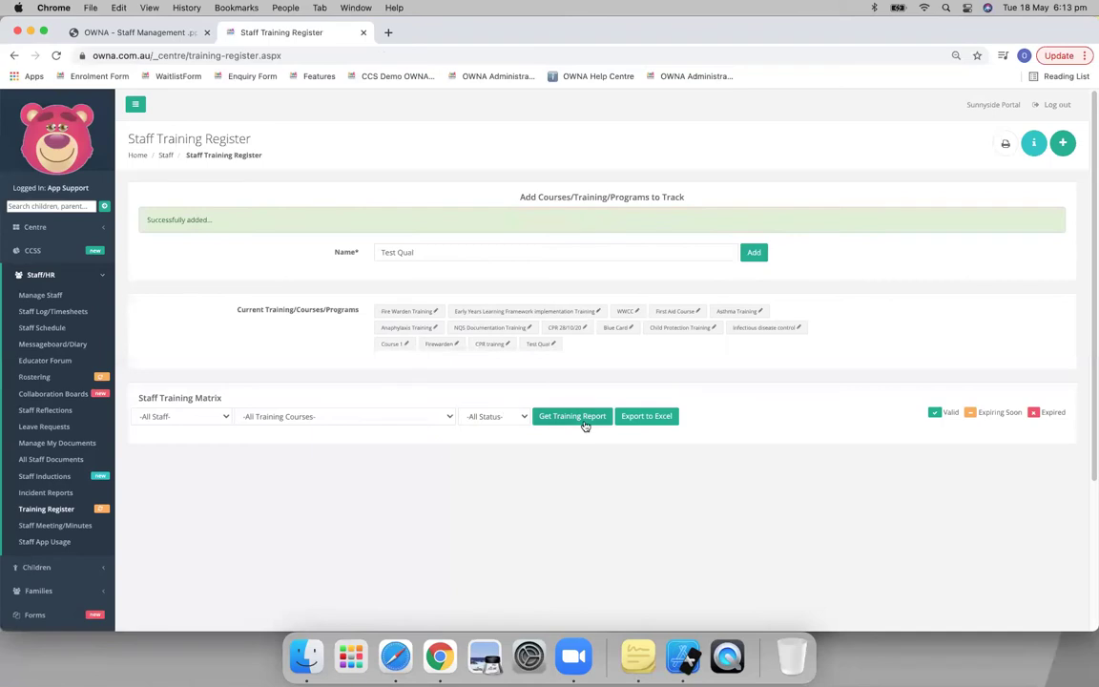
Step: Scroll through the Staff Training Matrix and return to the top
scroll(429, 407, "down", 5)
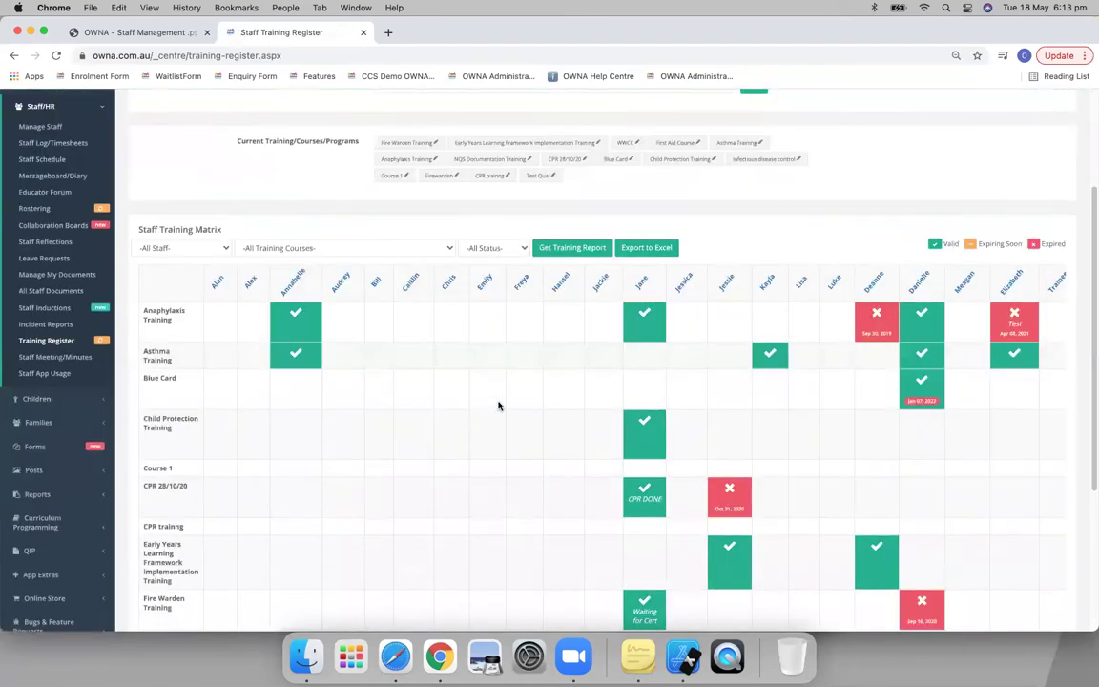
mouse_move(868, 303)
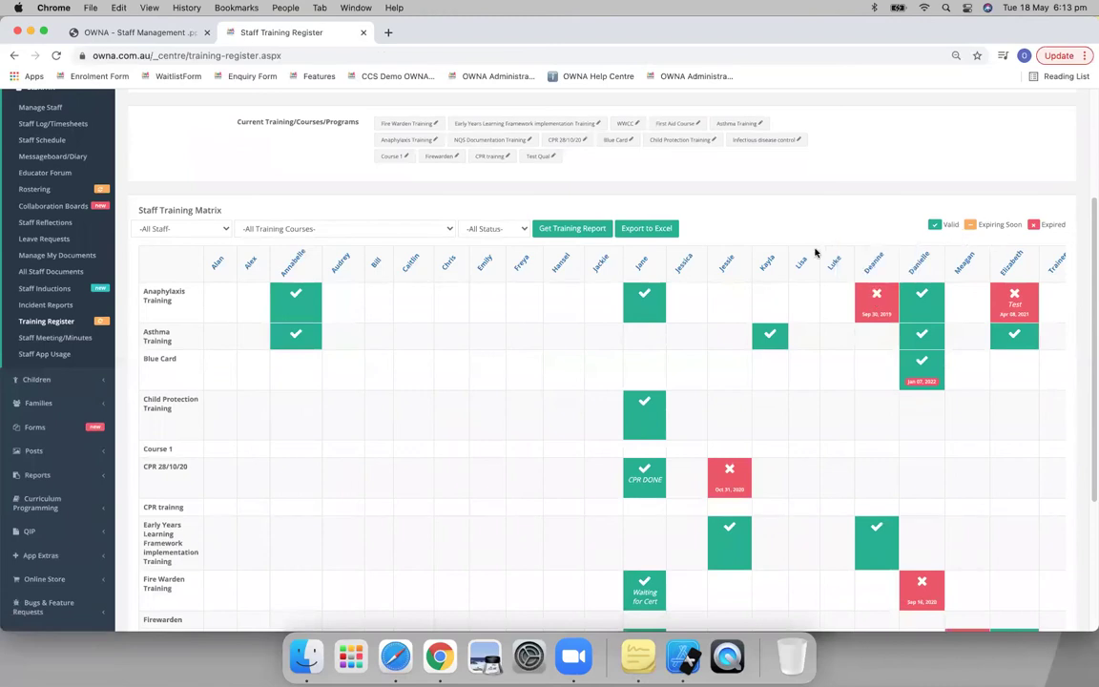
scroll(429, 366, "down", 3)
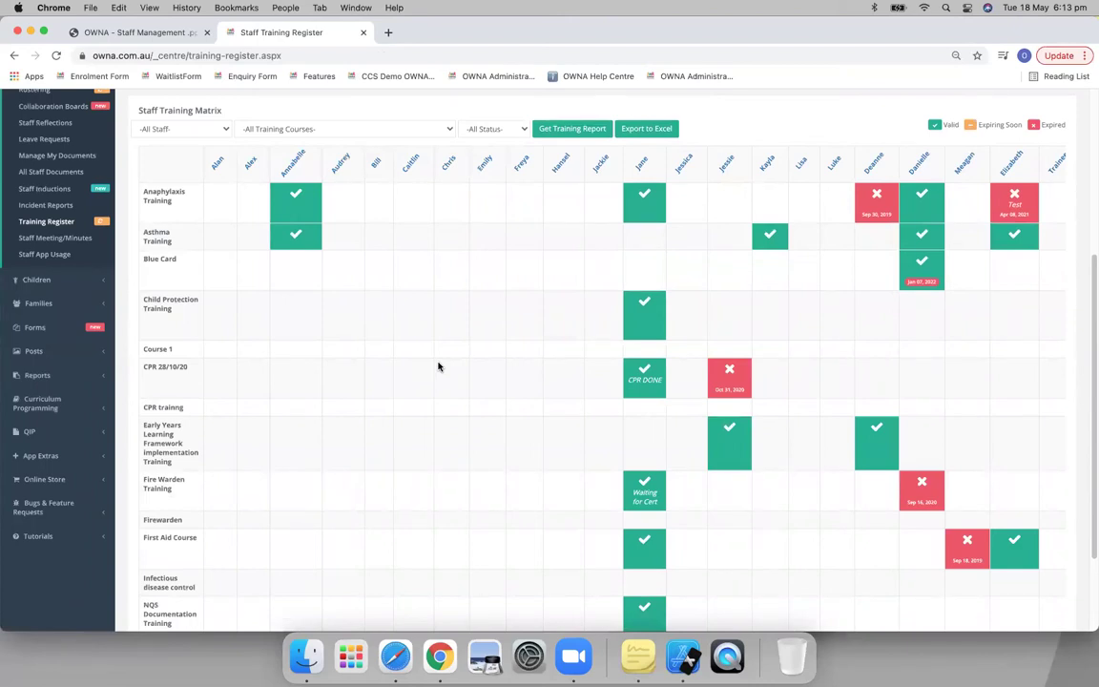
scroll(438, 366, "down", 3)
scroll(421, 400, "up", 10)
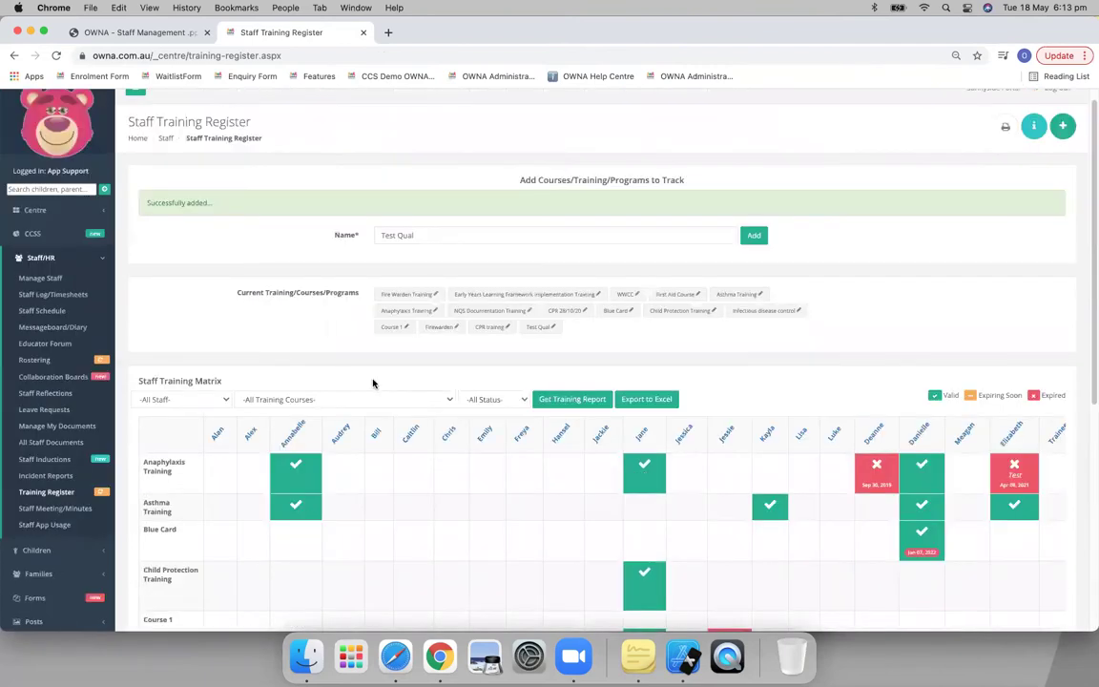
Step: Open the staff list page in a new tab from the Staff/HR menu
left_click(40, 258)
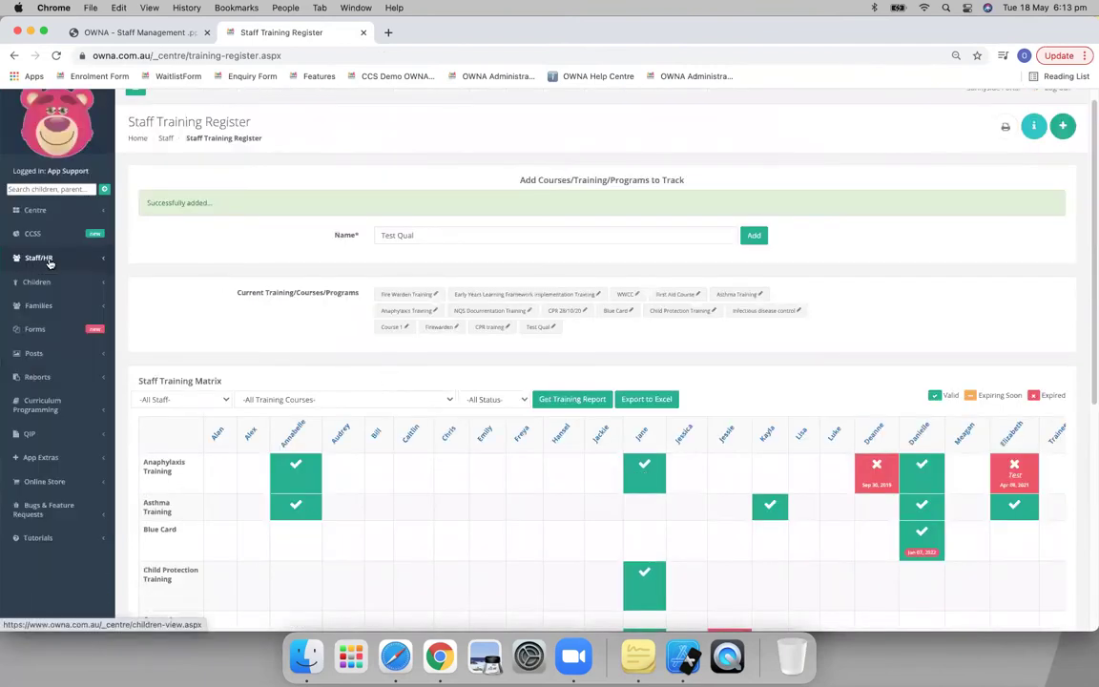
left_click(40, 257)
right_click(59, 278)
key("Return")
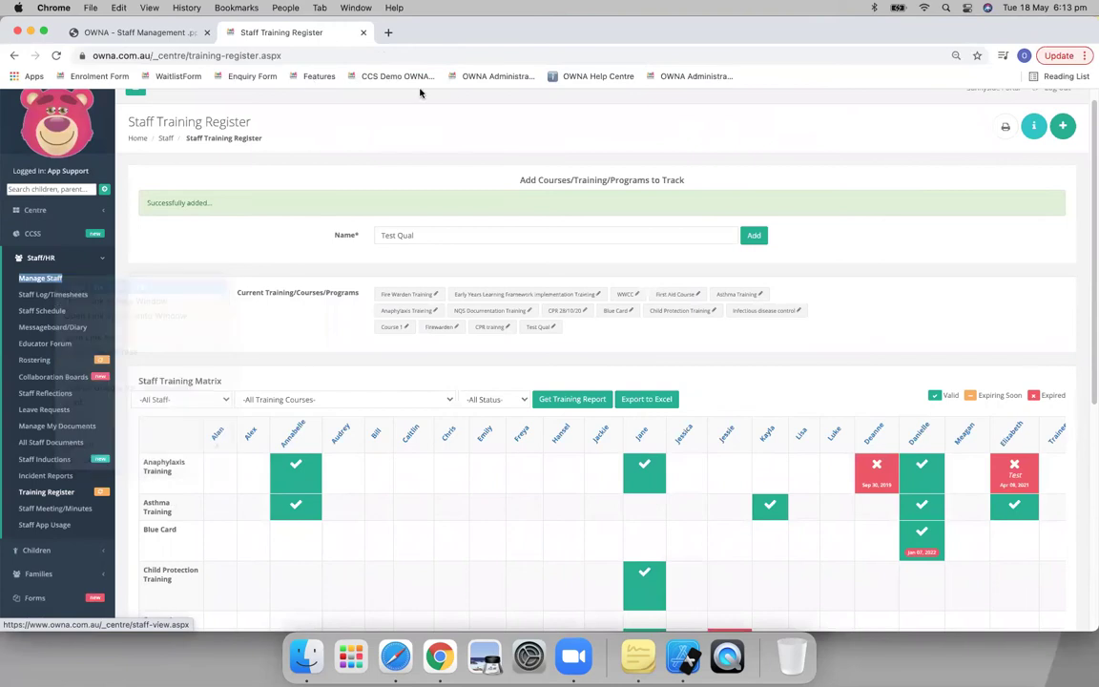
Step: Open the support account's staff details and review its access type and qualifications
left_click(419, 33)
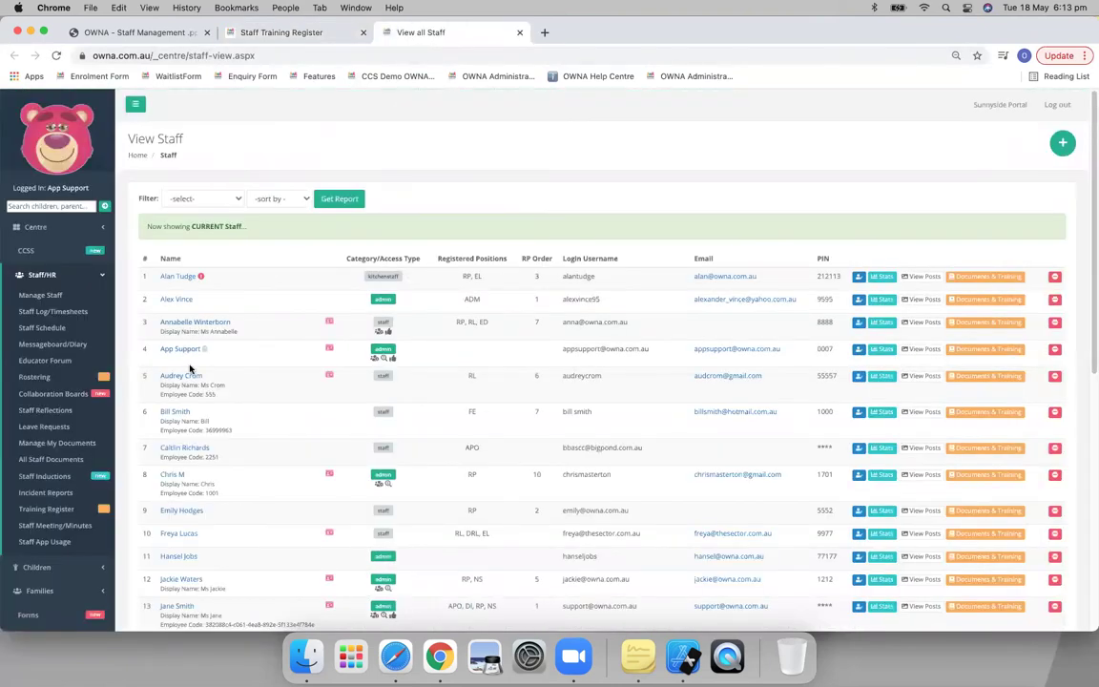
left_click(184, 349)
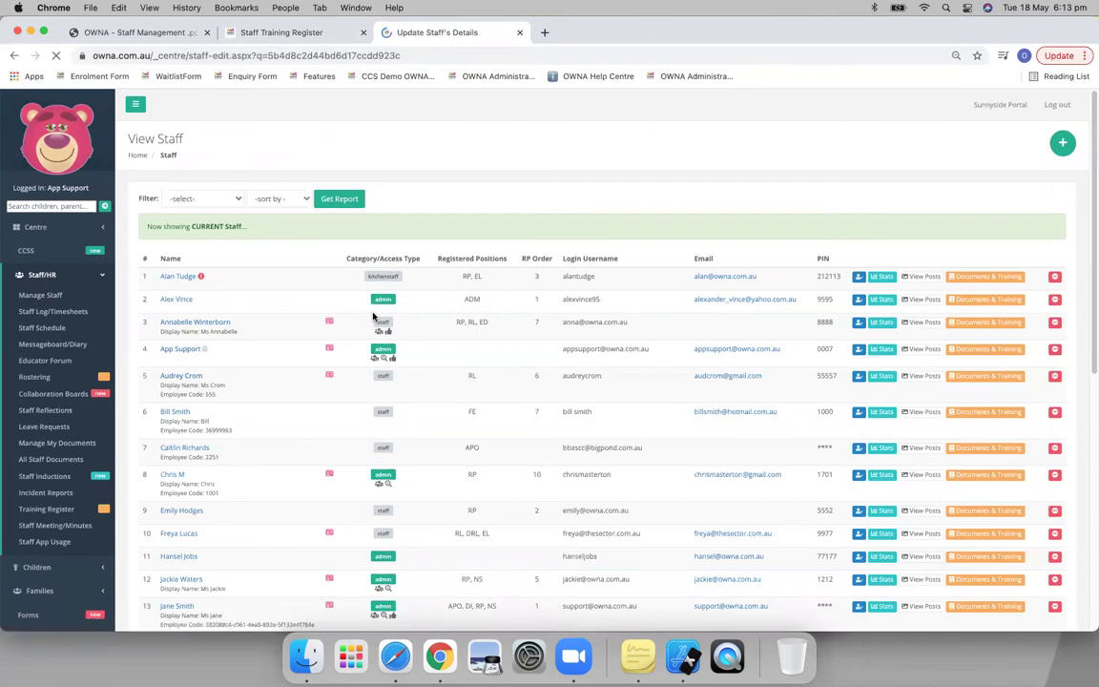
scroll(583, 463, "down", 2)
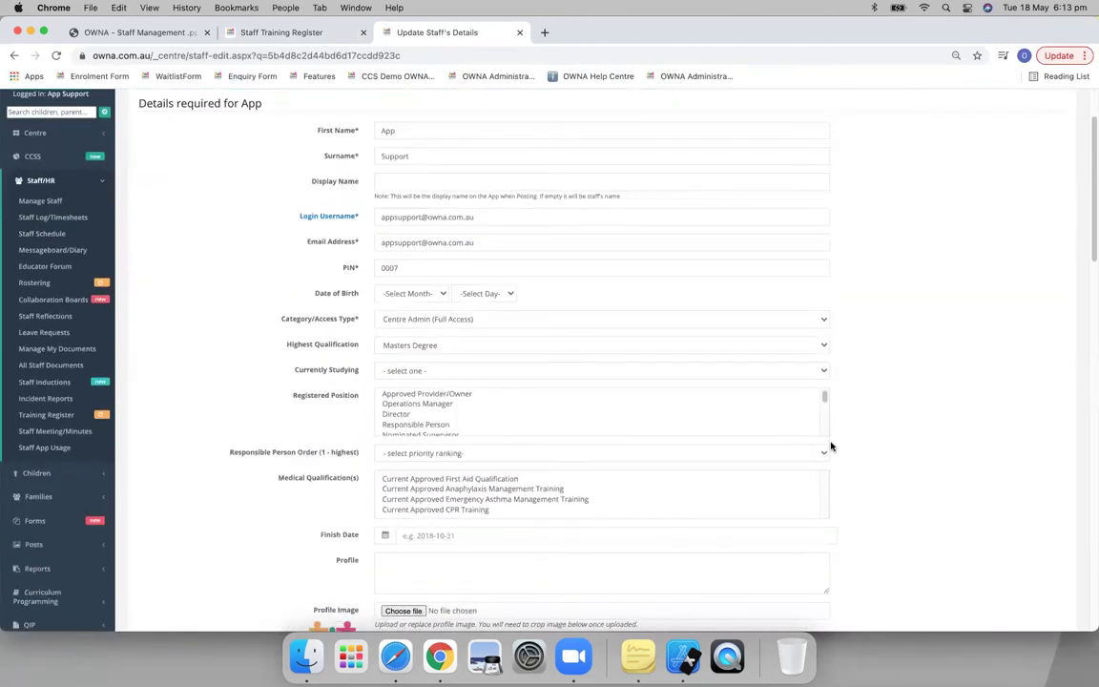
left_click(821, 513)
scroll(573, 467, "down", 1)
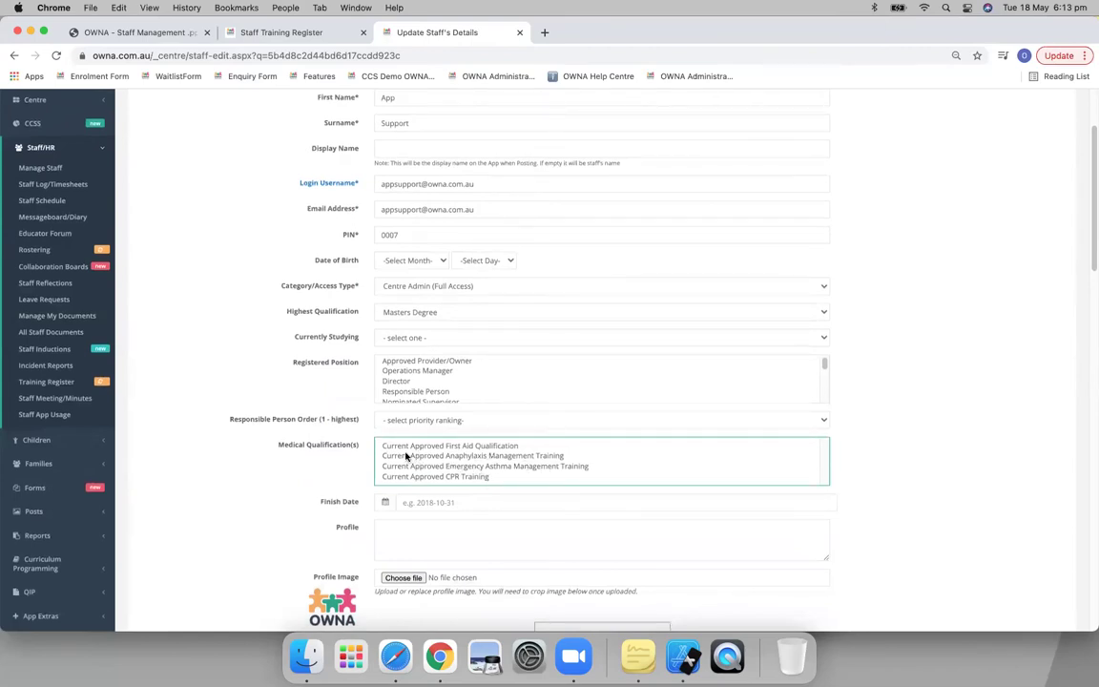
scroll(420, 466, "down", 10)
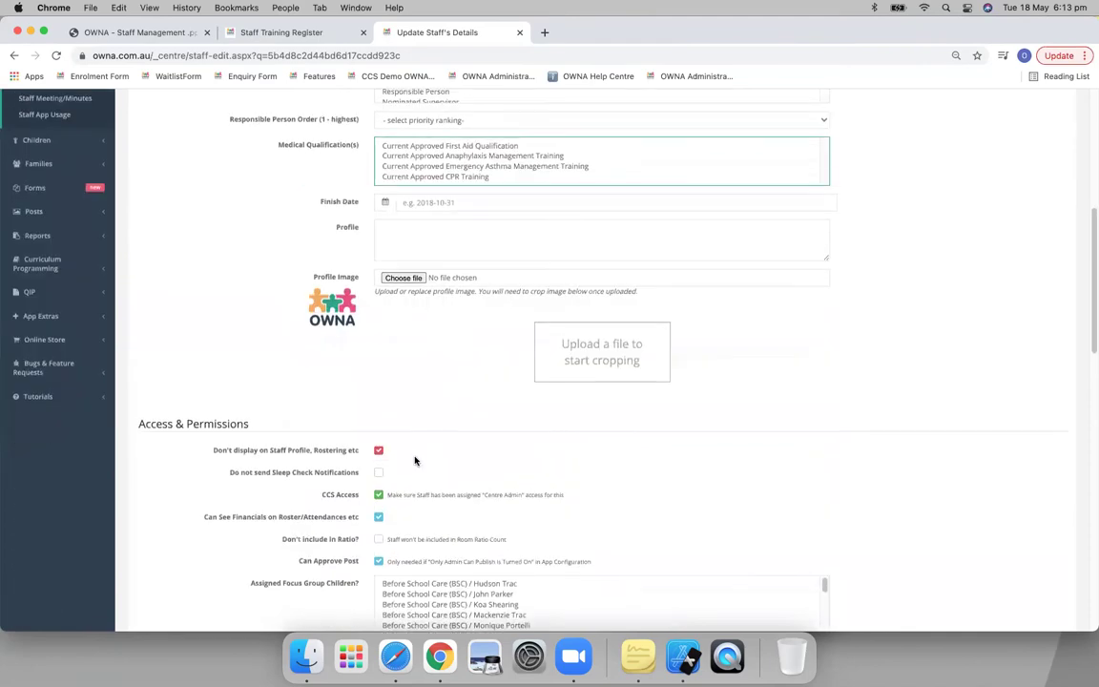
scroll(415, 455, "up", 10)
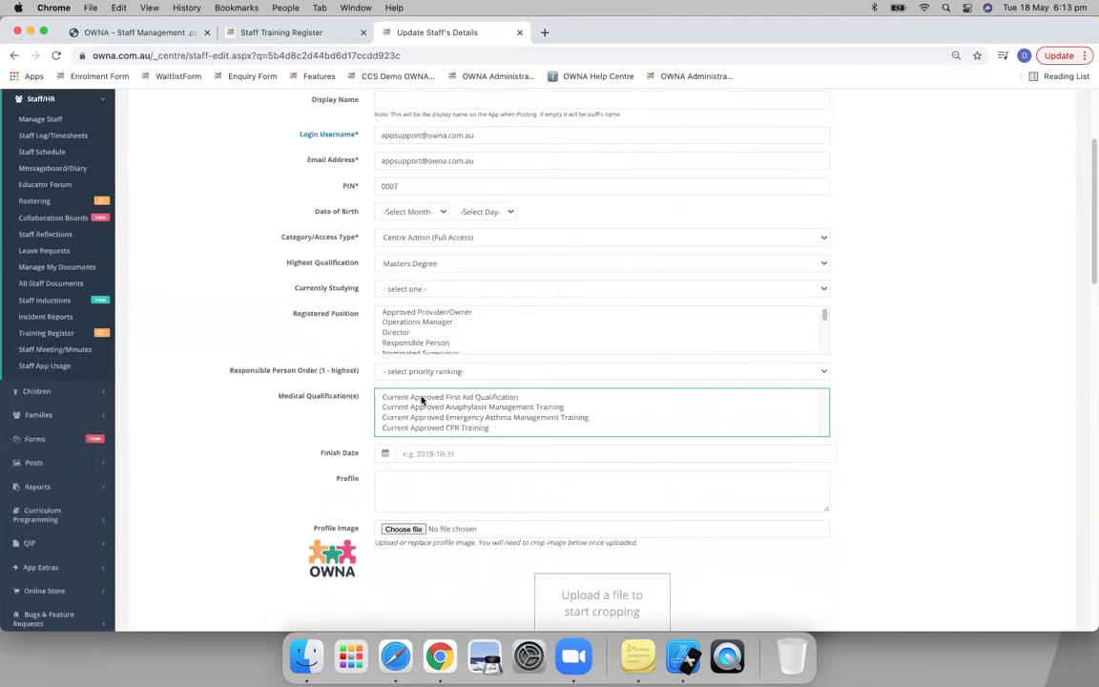
scroll(415, 409, "up", 1)
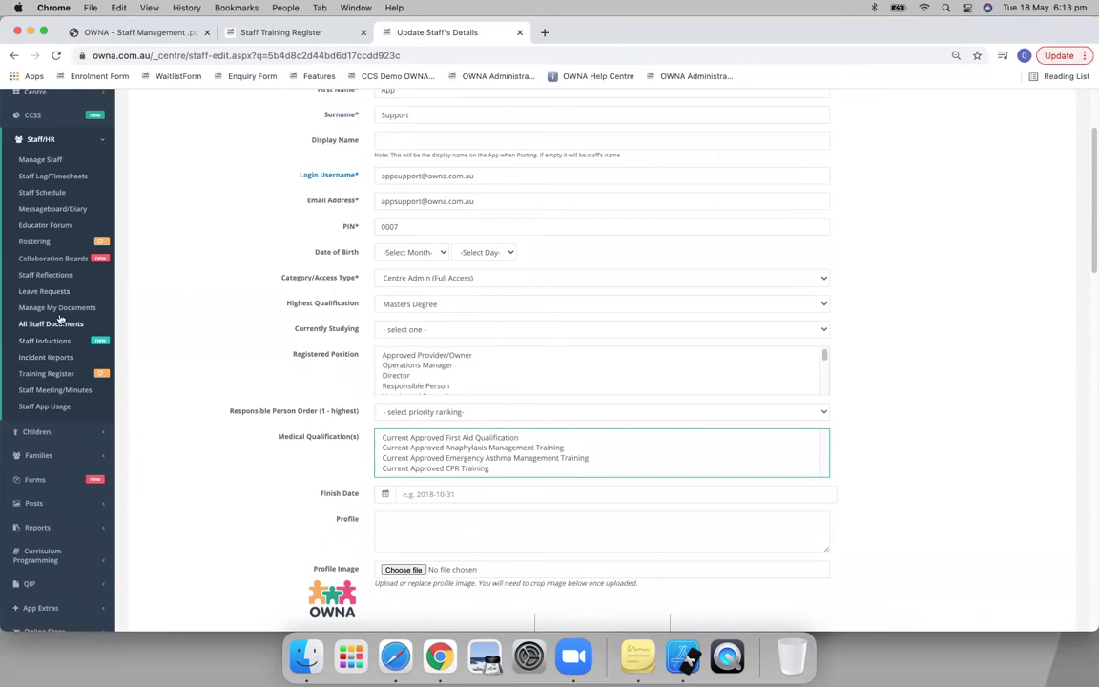
scroll(67, 330, "up", 1)
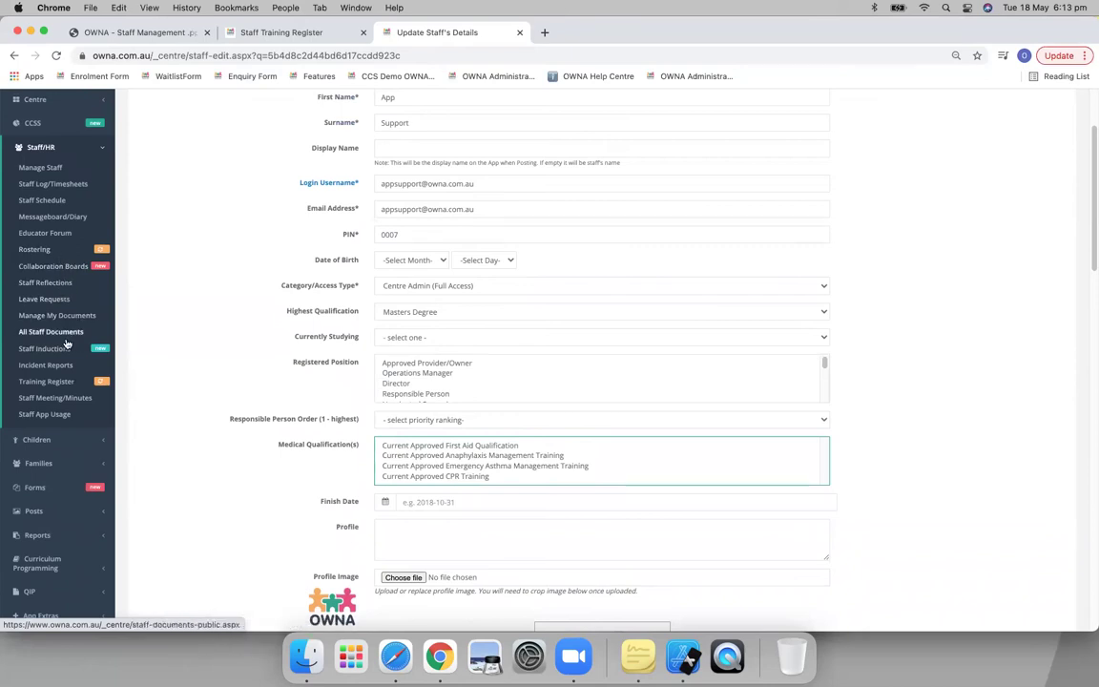
Step: Open All Staff Documents, two Training Register pages and Staff Schedule in new tabs
right_click(67, 332)
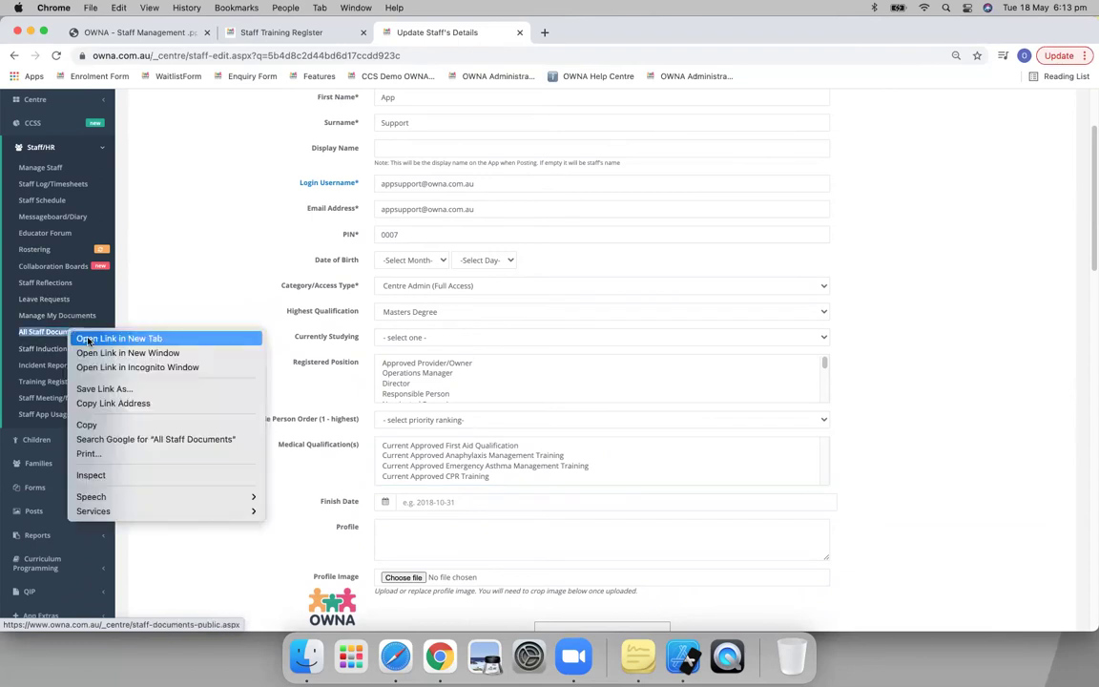
left_click(49, 391)
right_click(57, 382)
left_click(74, 391)
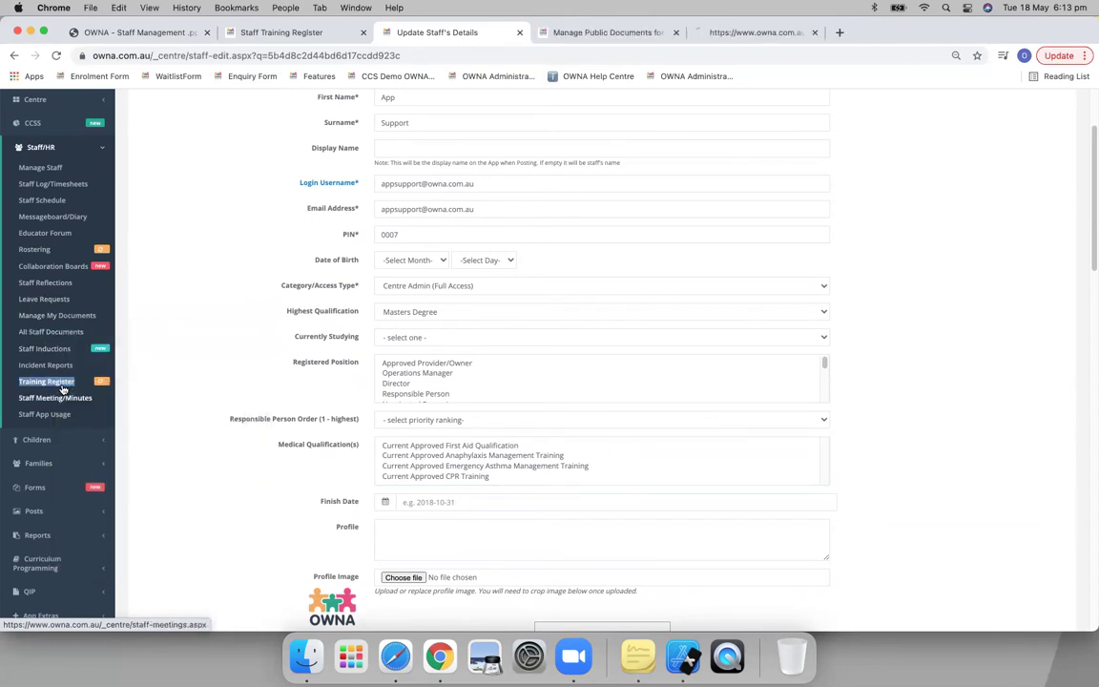
right_click(75, 380)
left_click(80, 382)
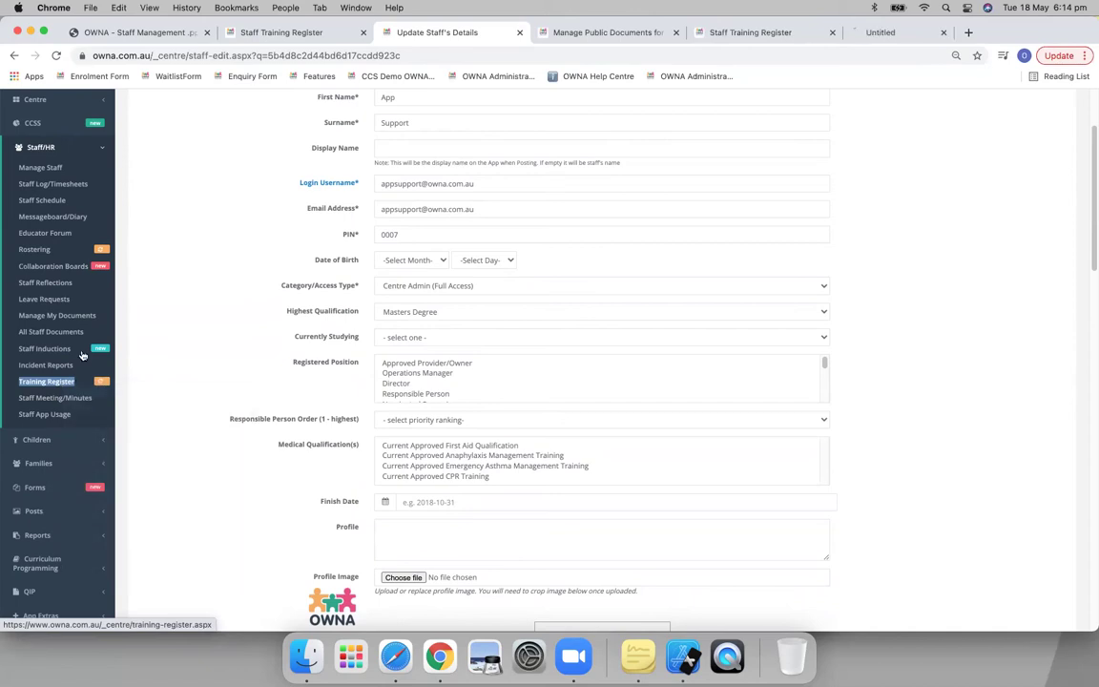
right_click(57, 201)
left_click(70, 219)
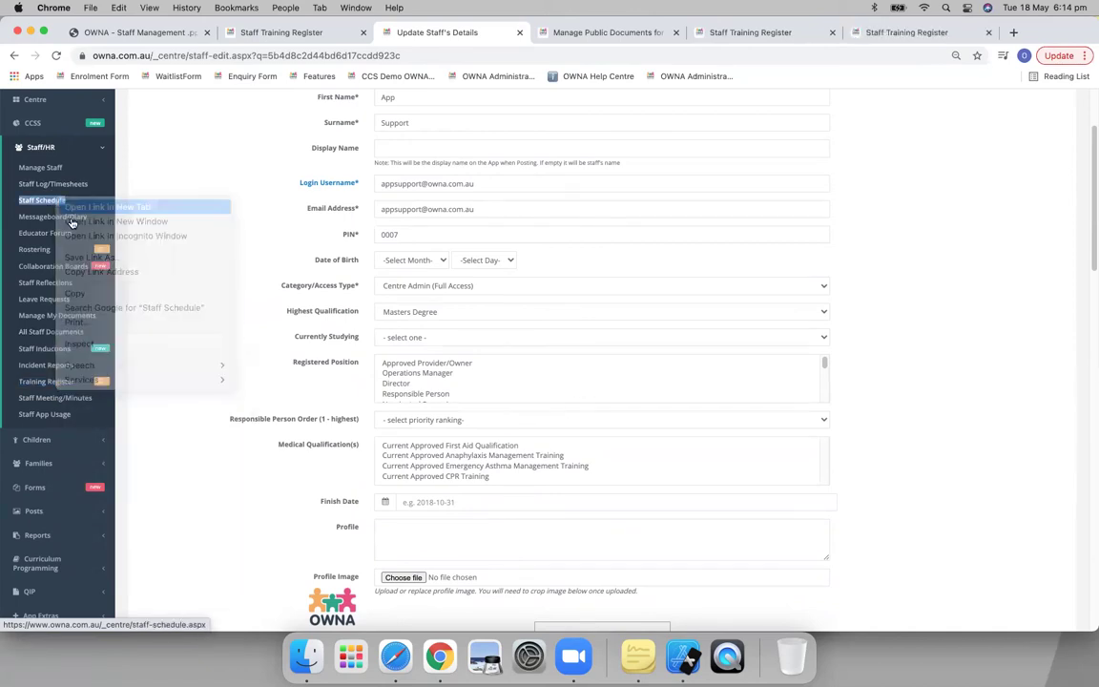
Step: Close the duplicate Staff Training Register tab
left_click(687, 32)
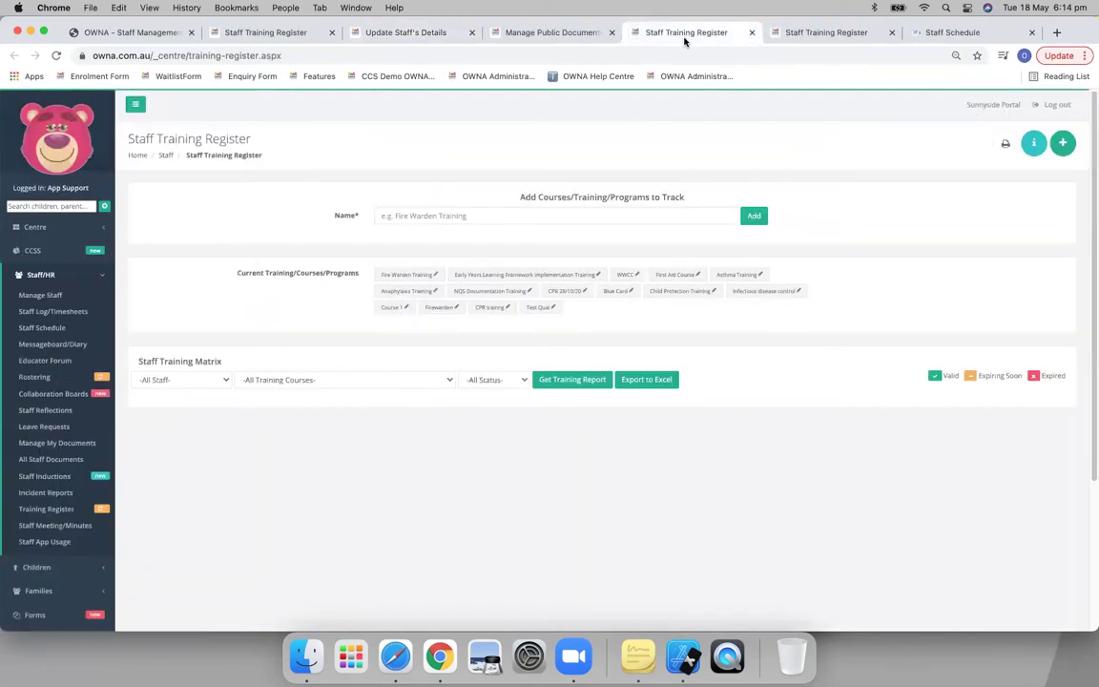
left_click(802, 38)
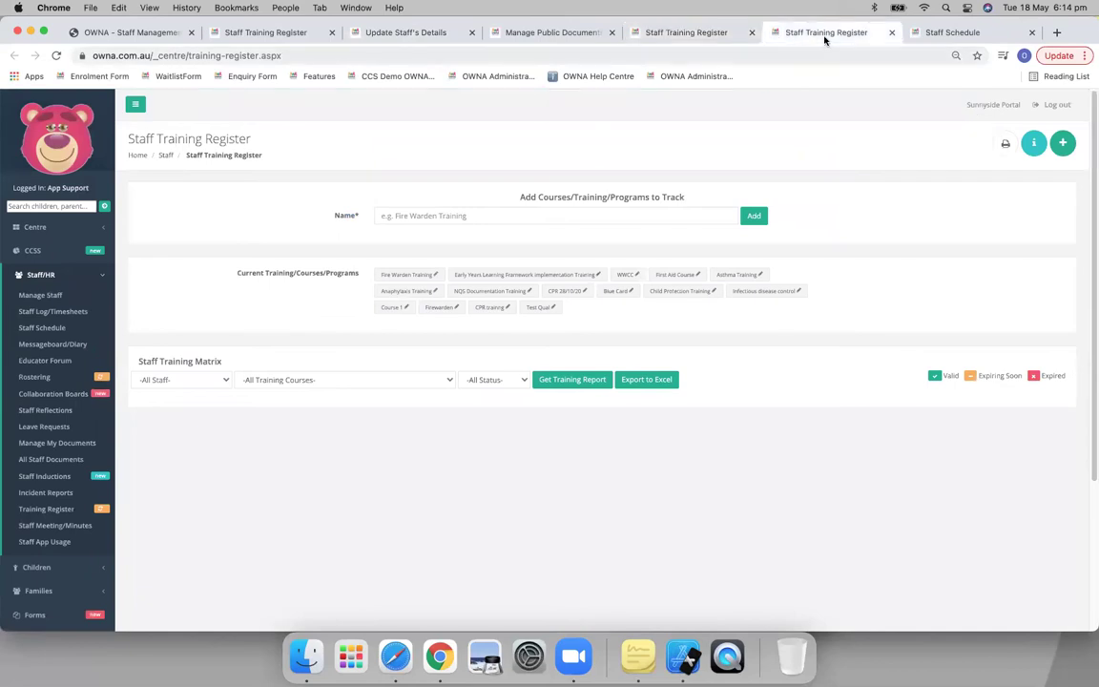
key("super+w")
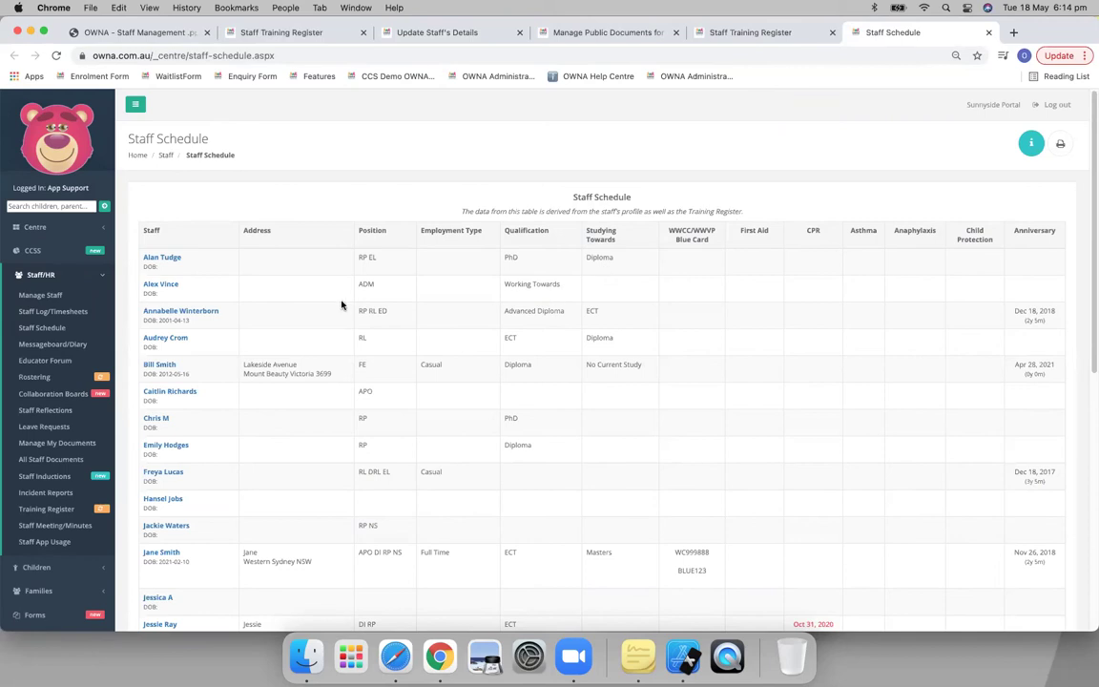
Step: Scroll through the Staff Schedule table of positions, qualifications, WWCC and CPR dates
scroll(966, 302, "down", 1)
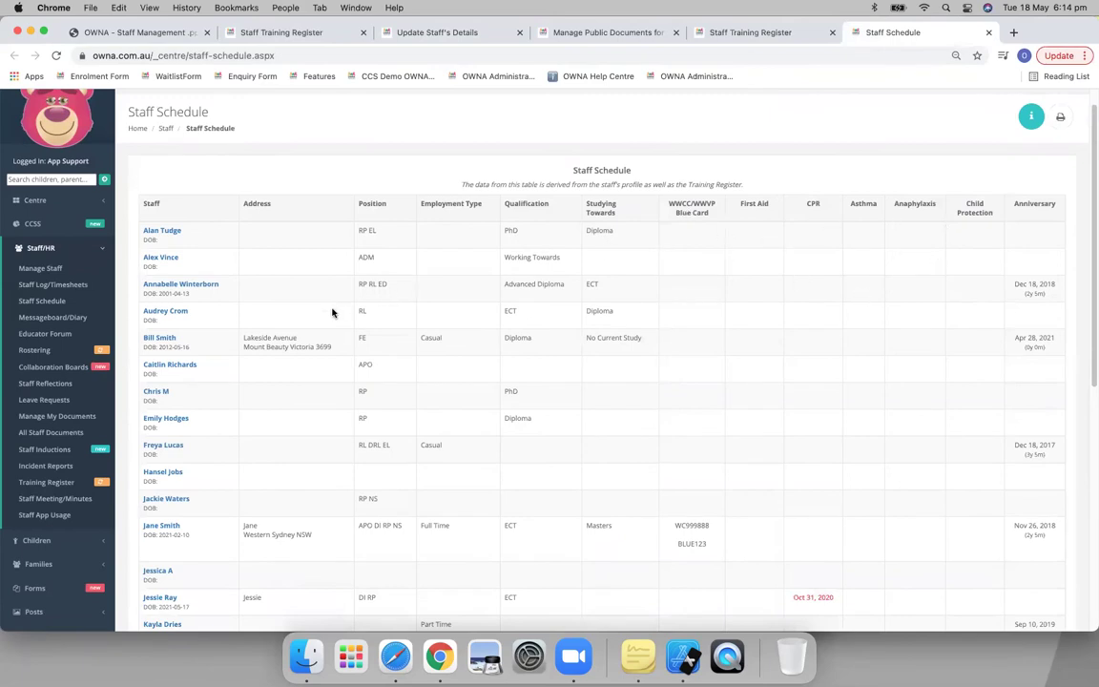
scroll(343, 387, "down", 1)
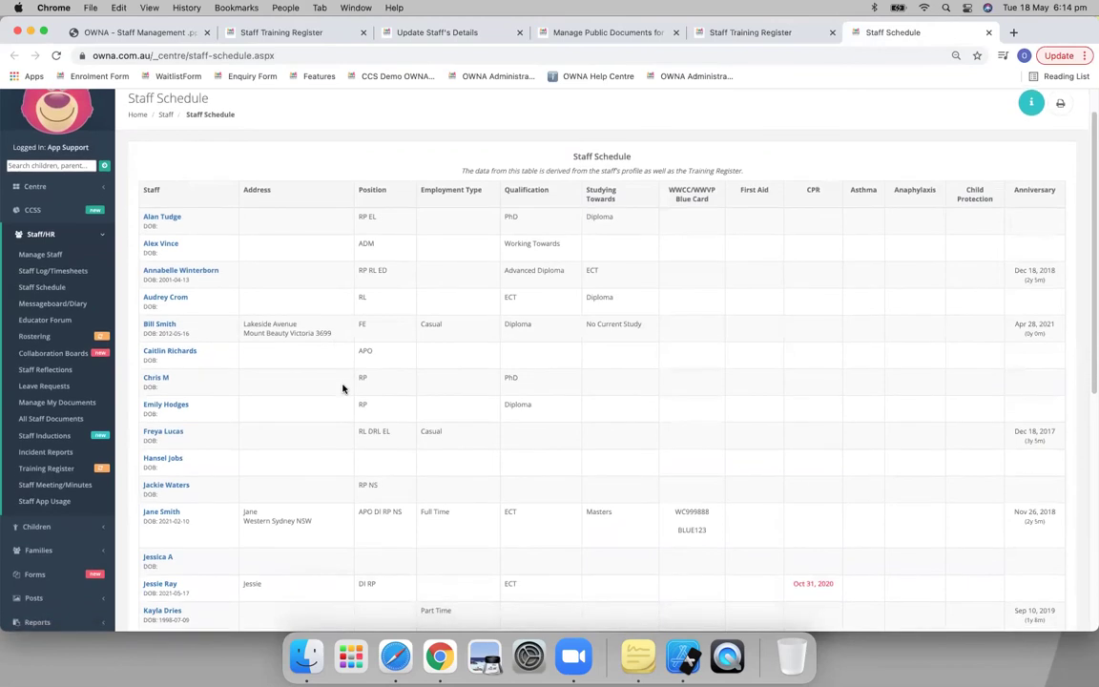
scroll(343, 387, "down", 1)
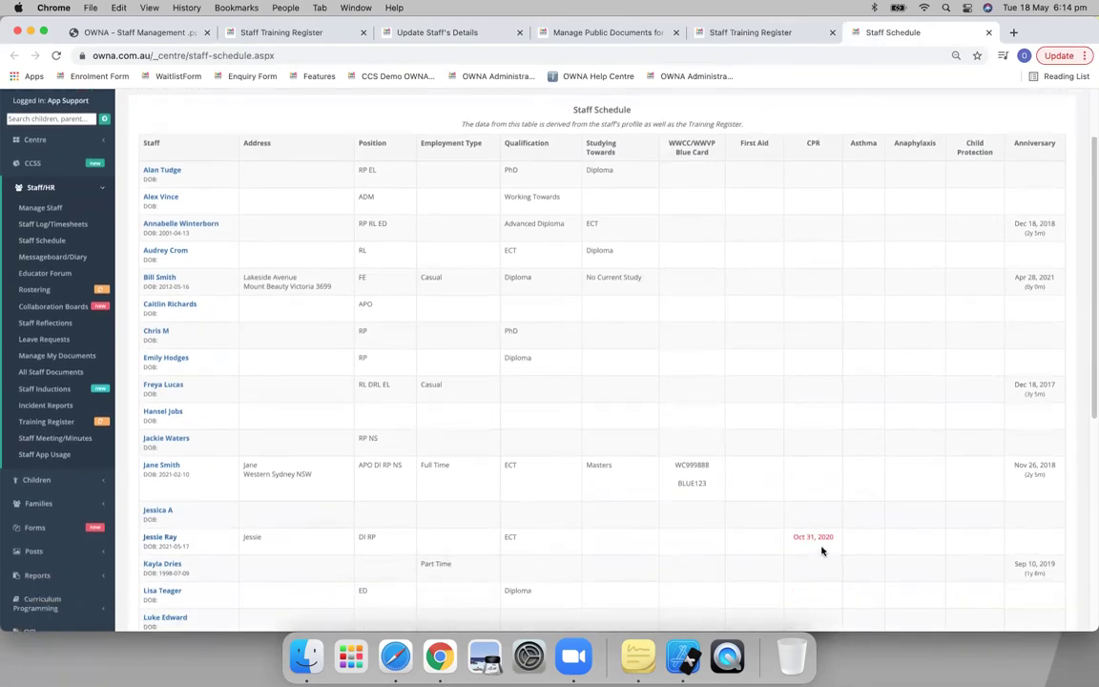
left_click_drag(830, 537, 790, 542)
scroll(709, 489, "down", 1)
scroll(707, 493, "down", 2)
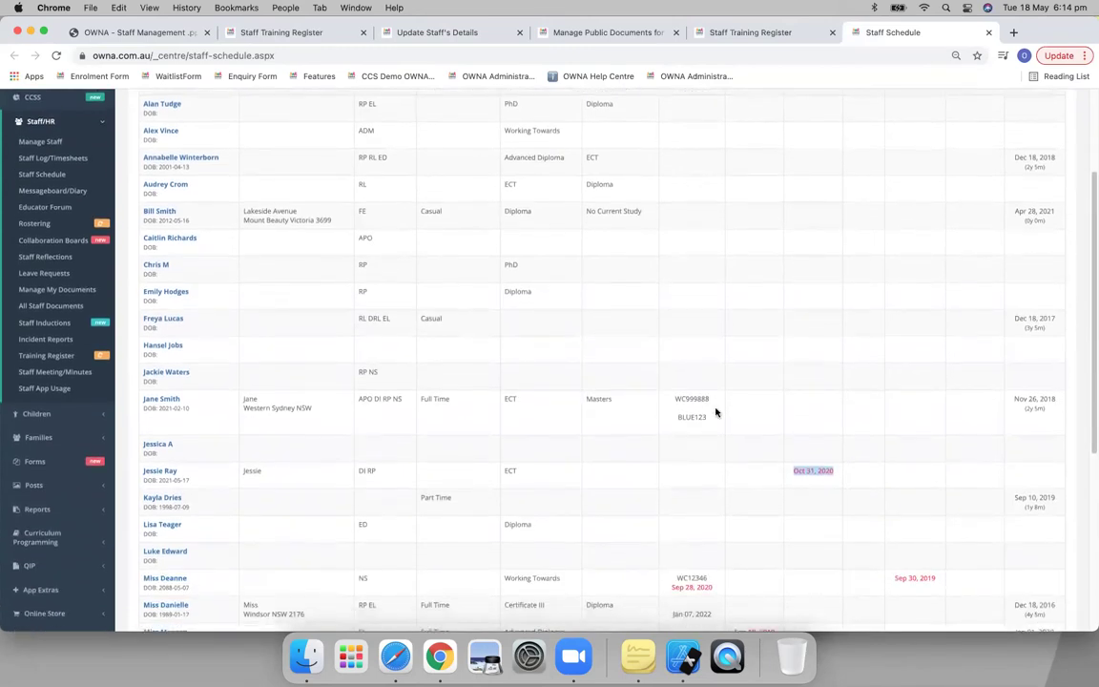
double_click(712, 401)
scroll(711, 382, "down", 5)
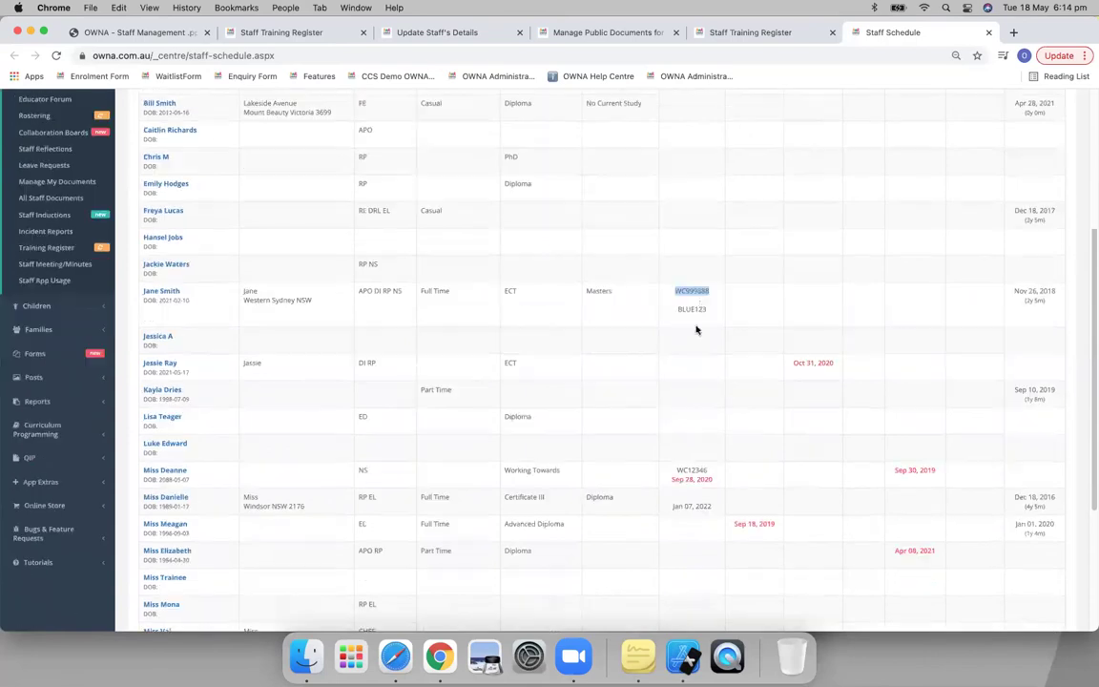
scroll(706, 488, "down", 1)
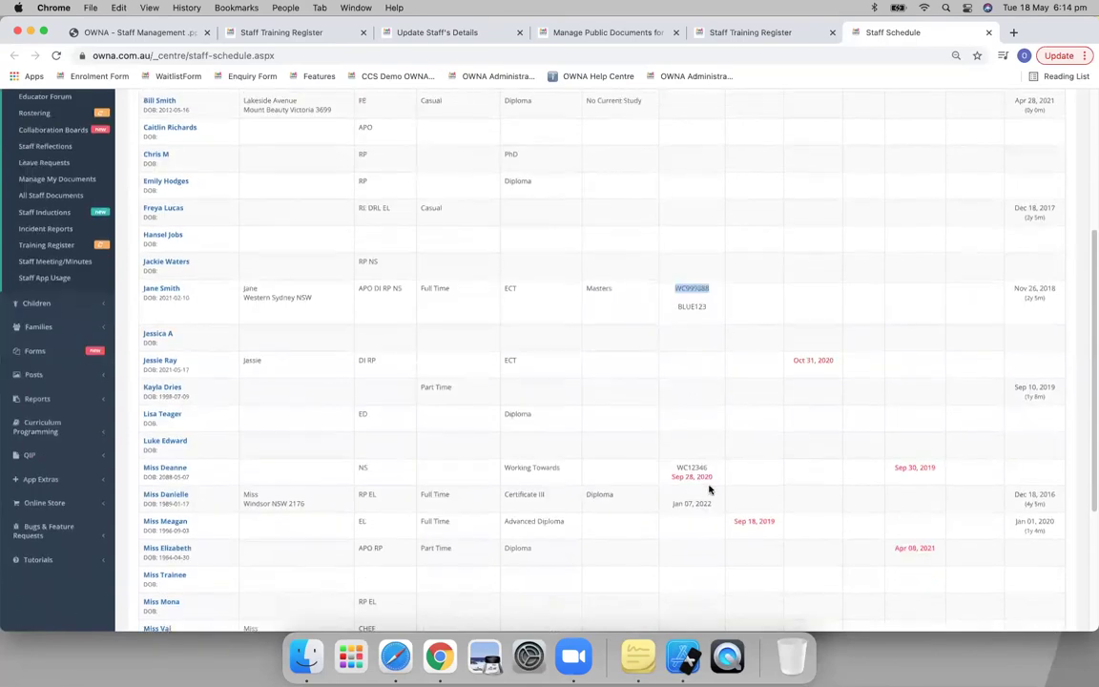
scroll(717, 488, "down", 10)
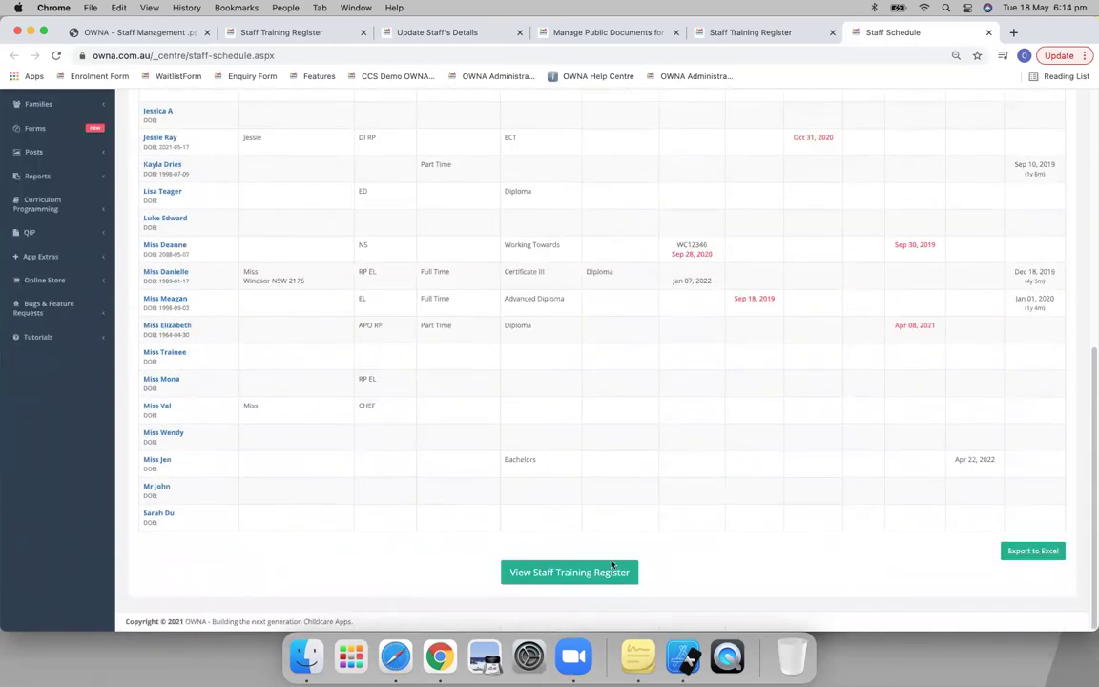
Step: Return to the register, show the training matrix, and start a staff document for one member
left_click(601, 573)
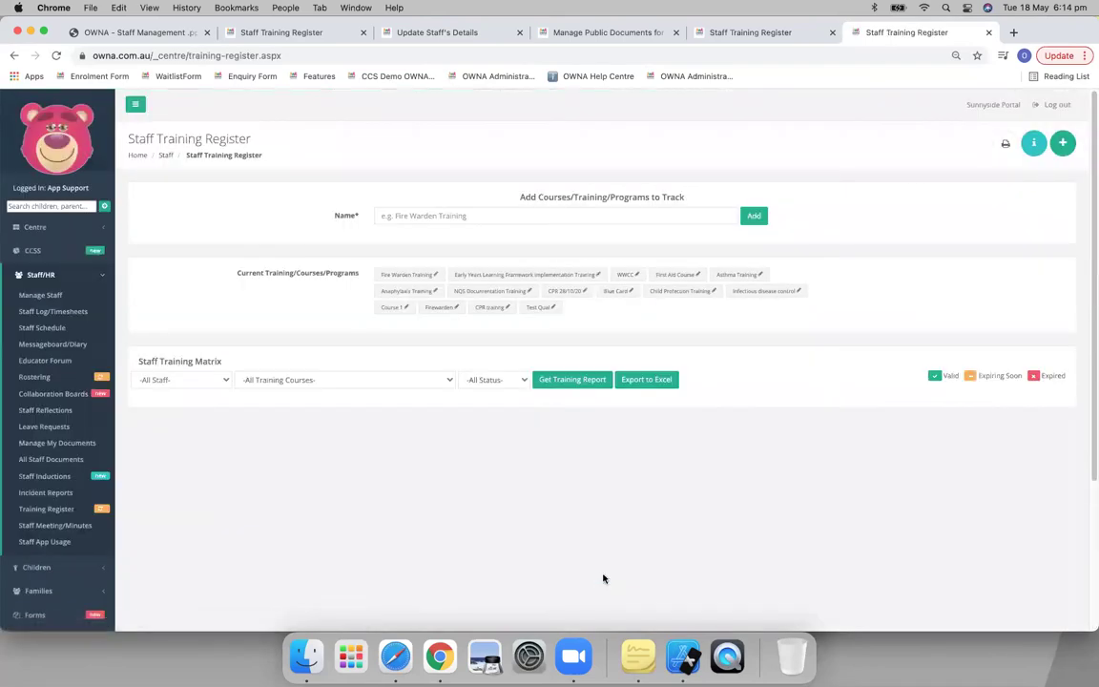
left_click(572, 381)
left_click(1063, 144)
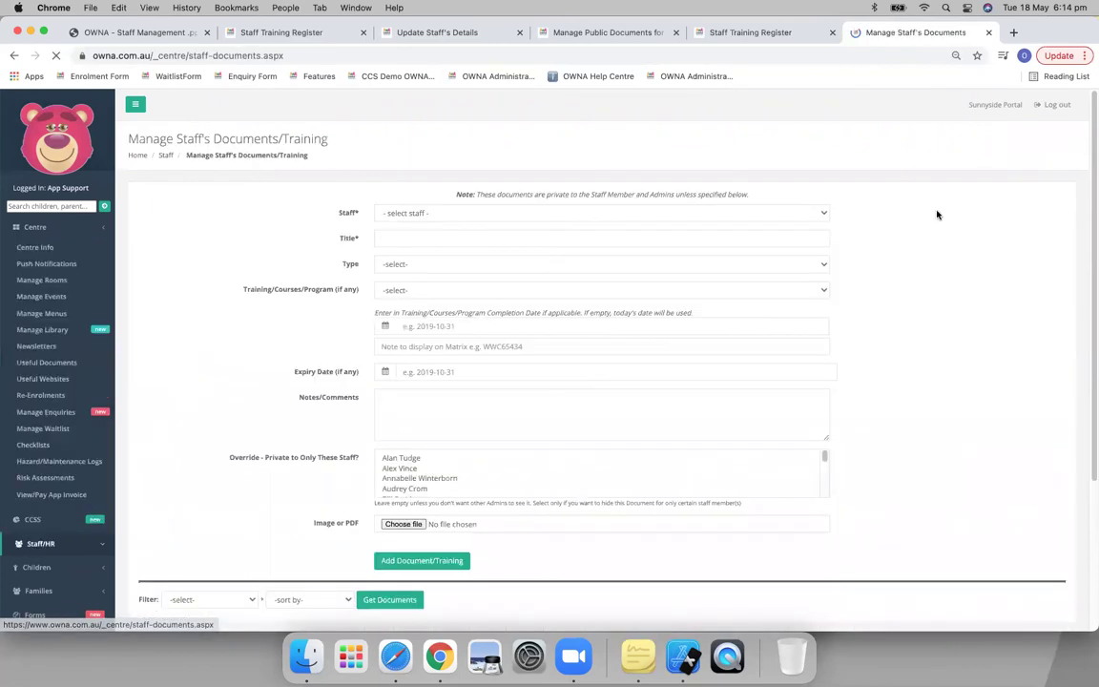
left_click(442, 213)
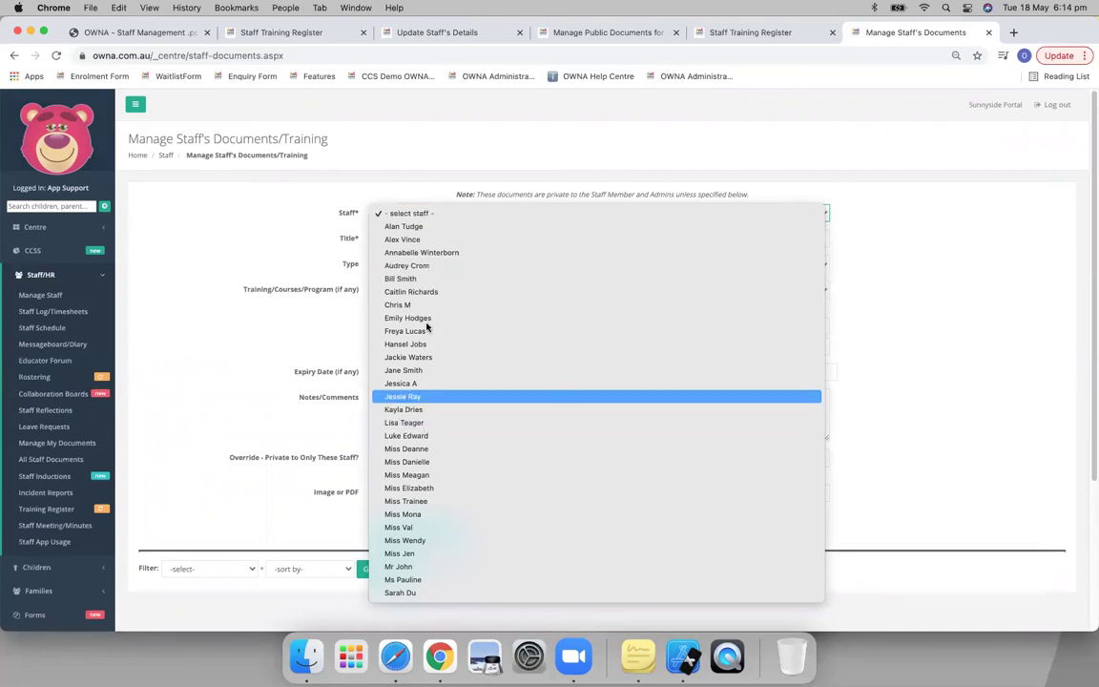
key("Return")
Step: Title the document WWCC, type Qualifications, linked to WWCC training, then go back
left_click(394, 239)
left_click(398, 270)
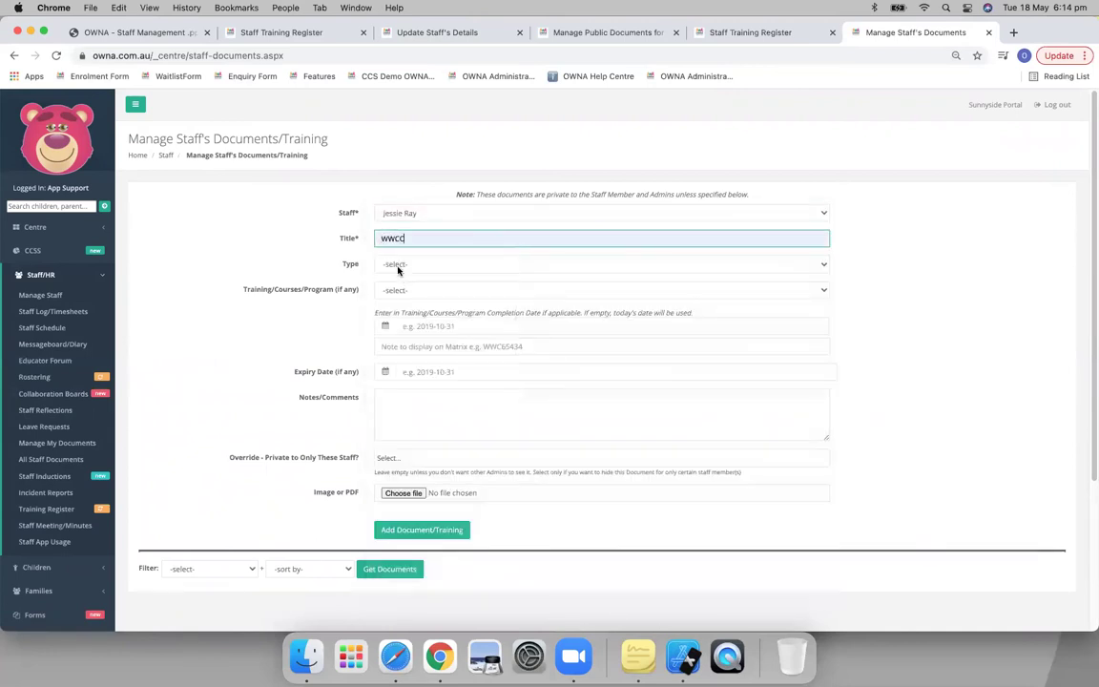
left_click(398, 270)
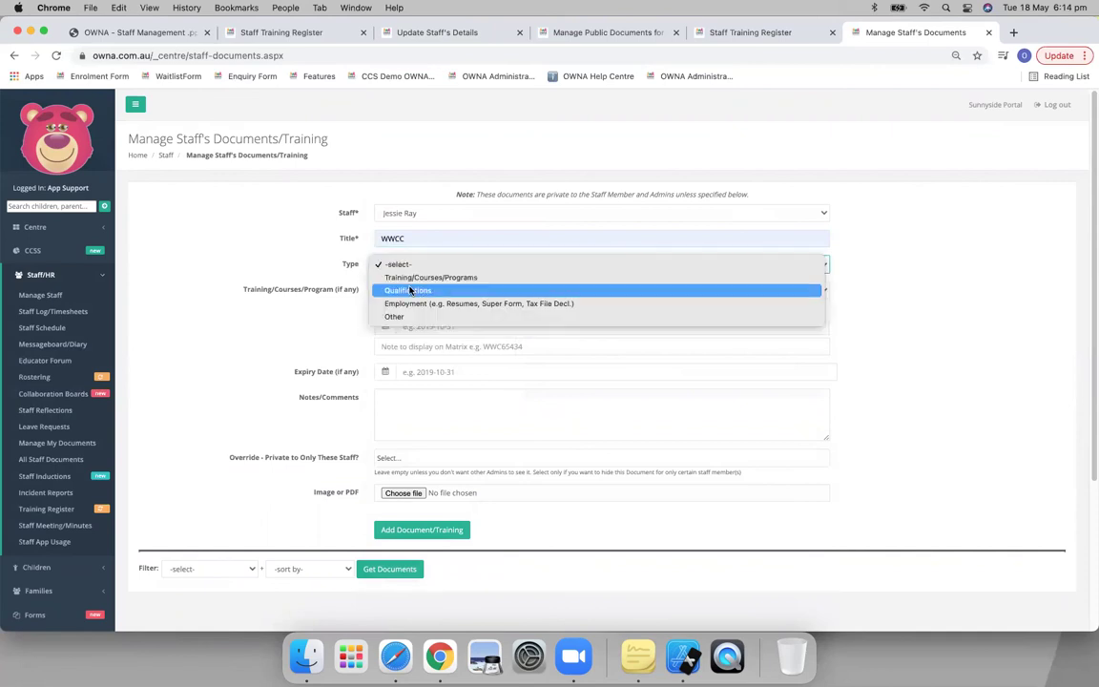
left_click(410, 291)
left_click(420, 290)
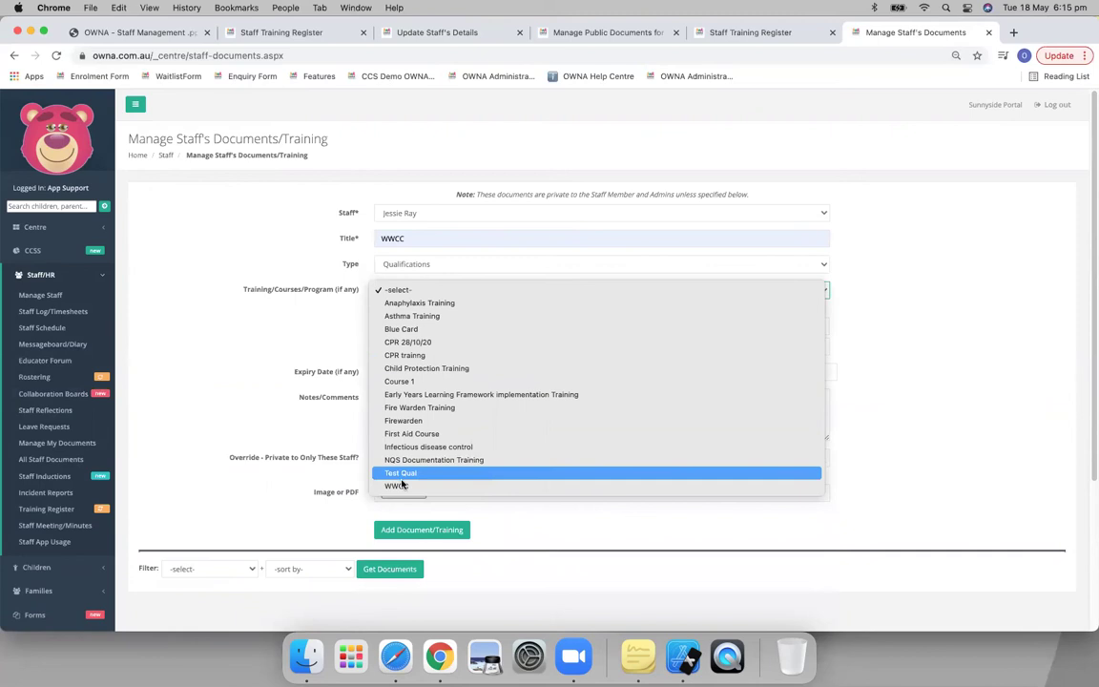
left_click(399, 486)
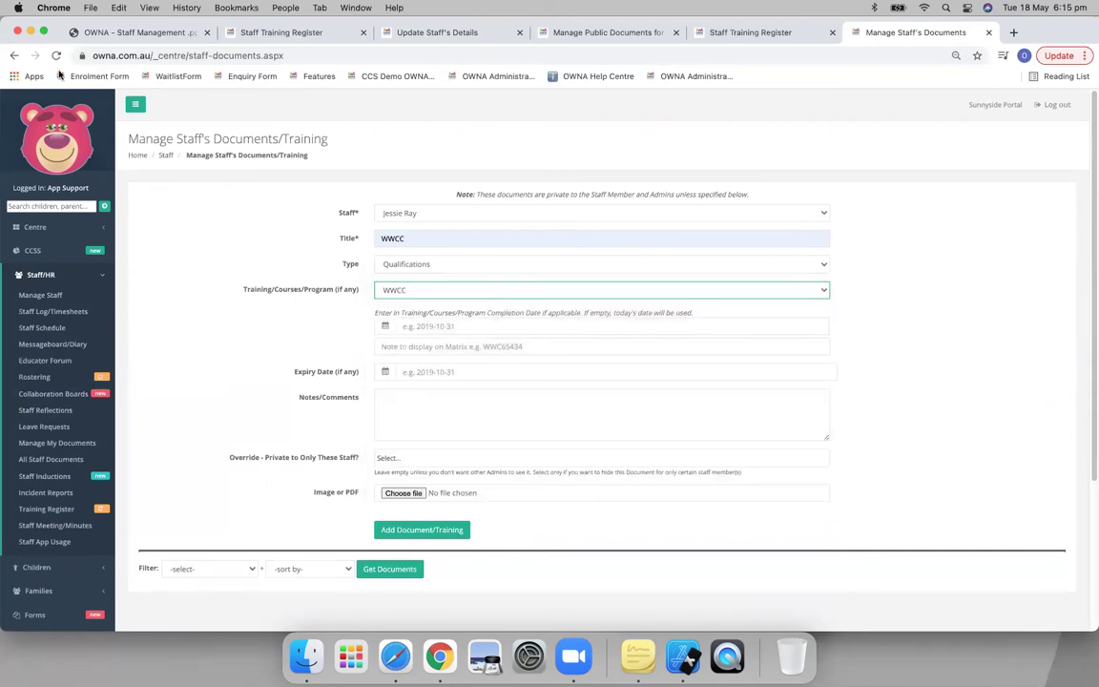
left_click(13, 56)
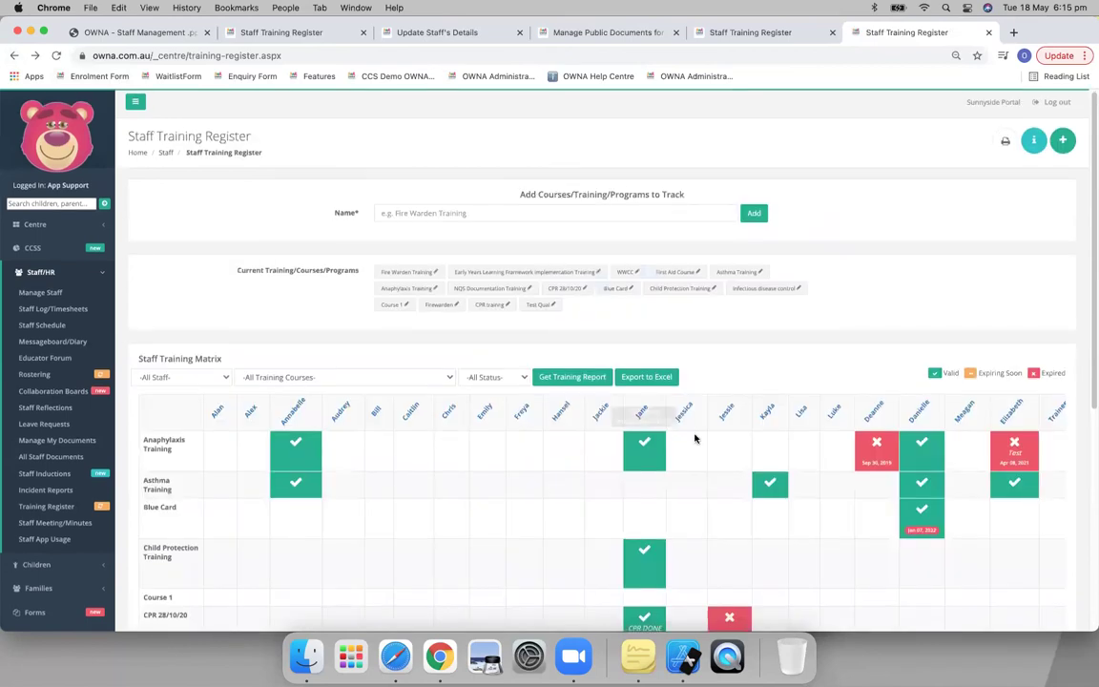
left_click(645, 445)
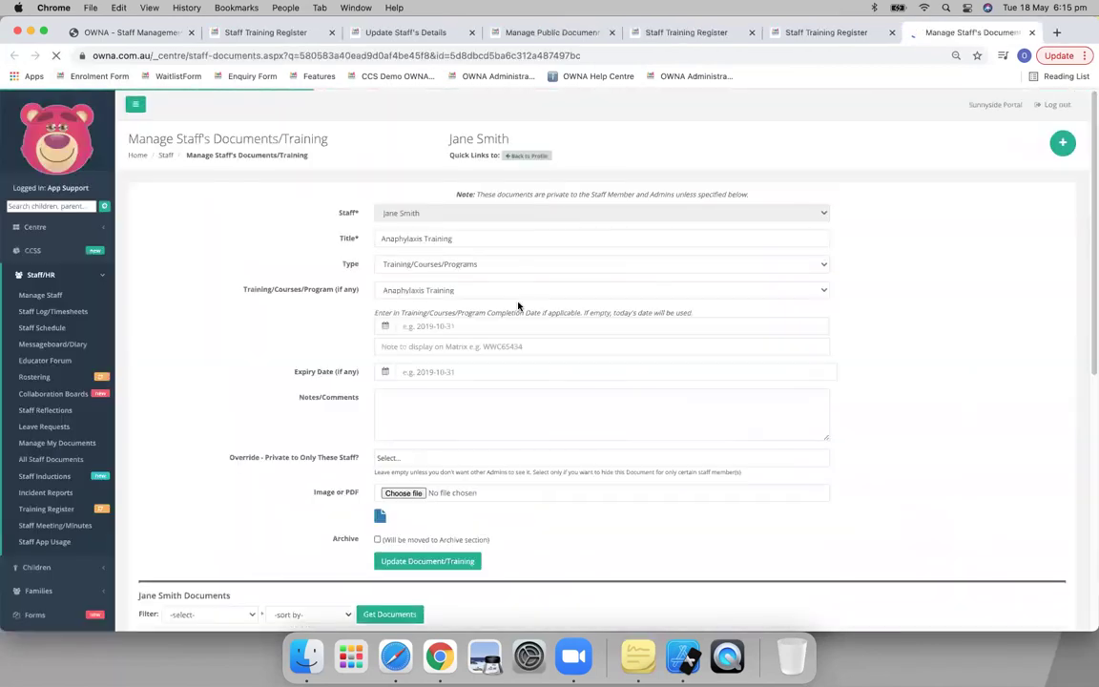
scroll(380, 289, "down", 10)
scroll(370, 321, "up", 1)
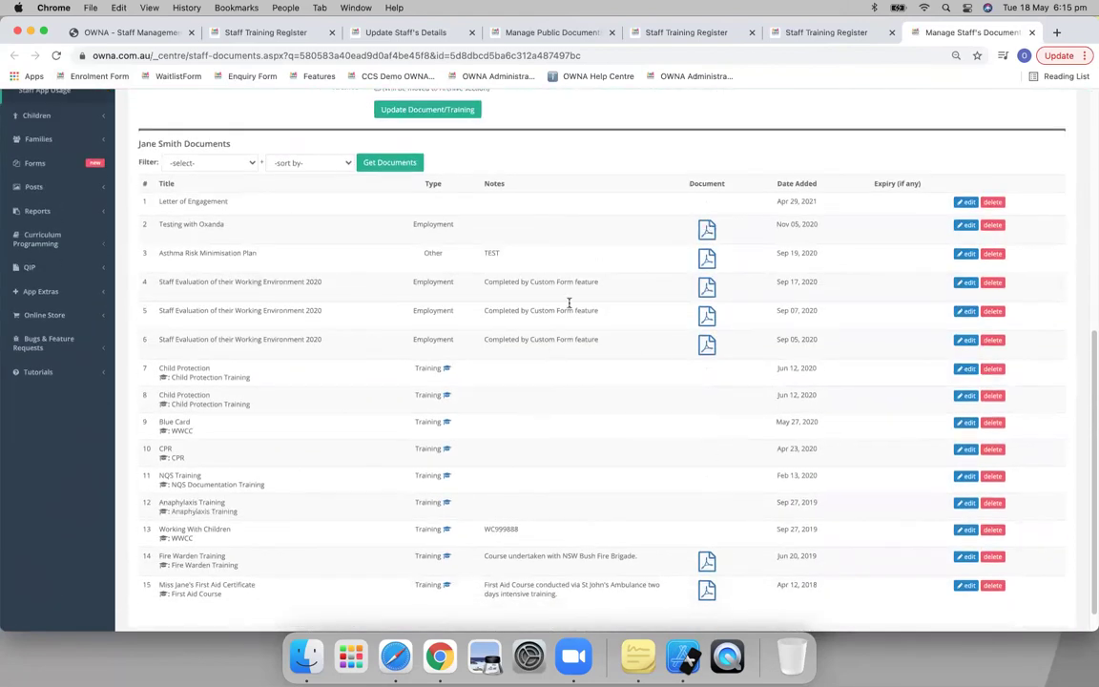
scroll(523, 371, "up", 10)
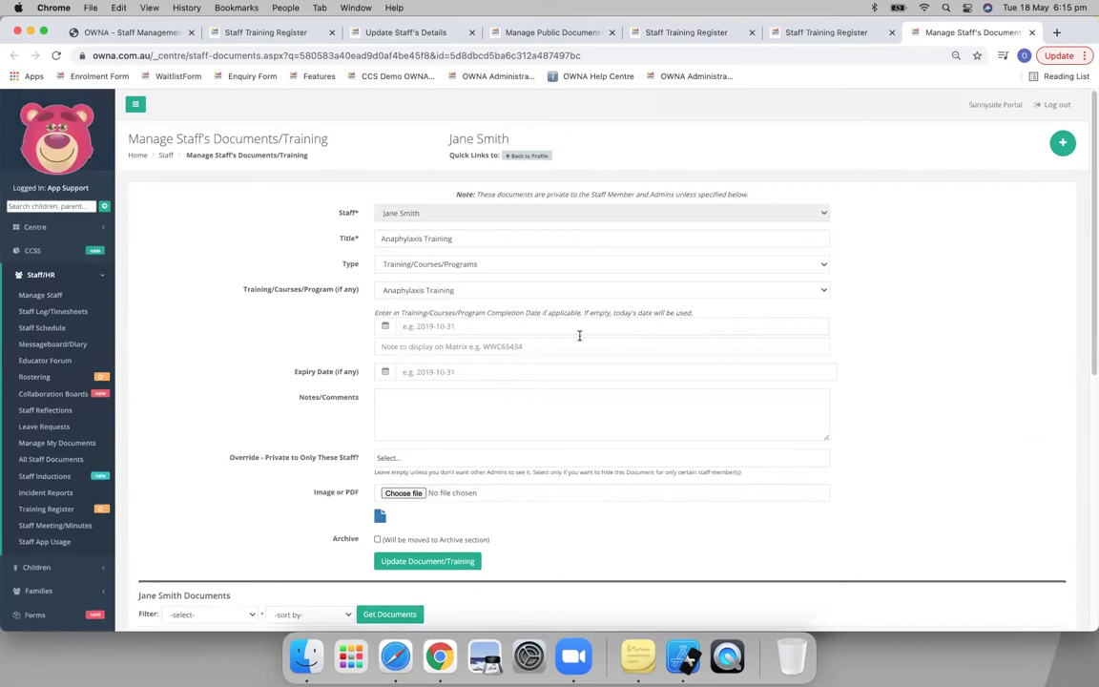
key("super+w")
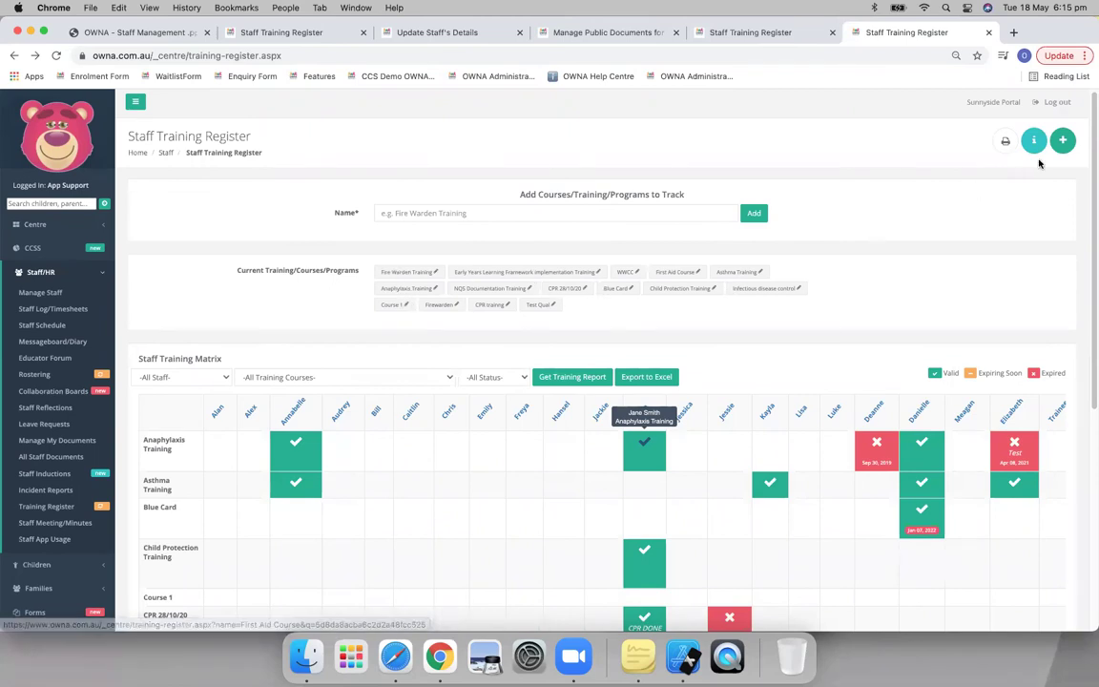
Step: Switch to the public documents tab and load the Staff Schedule table there
left_click(770, 33)
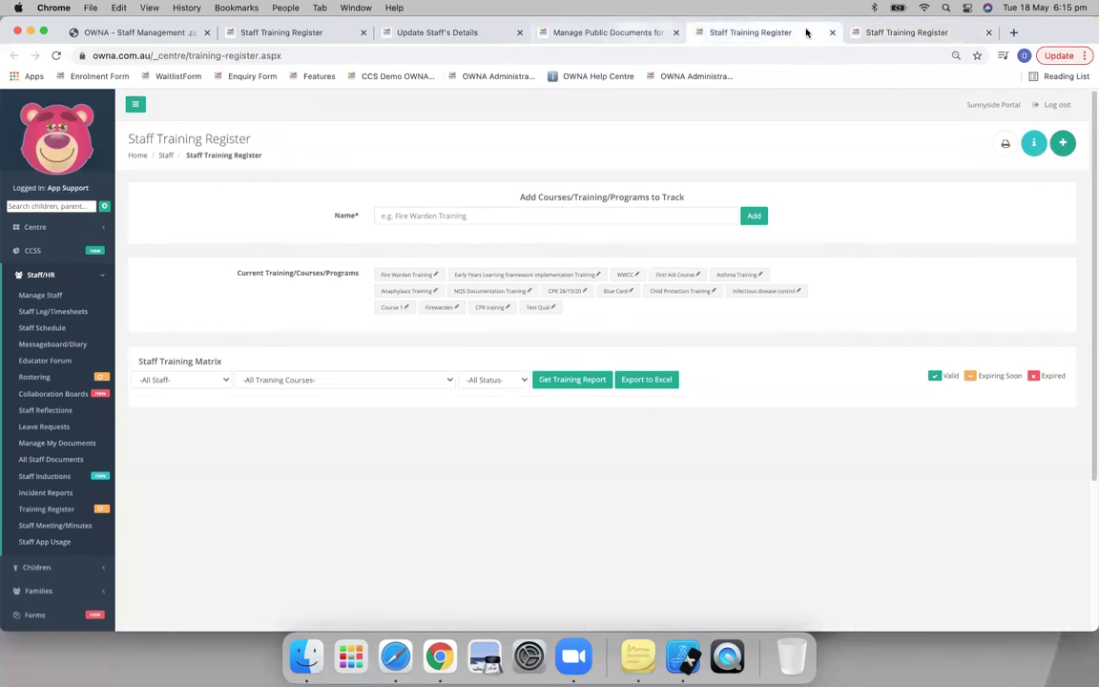
left_click(637, 33)
left_click(29, 329)
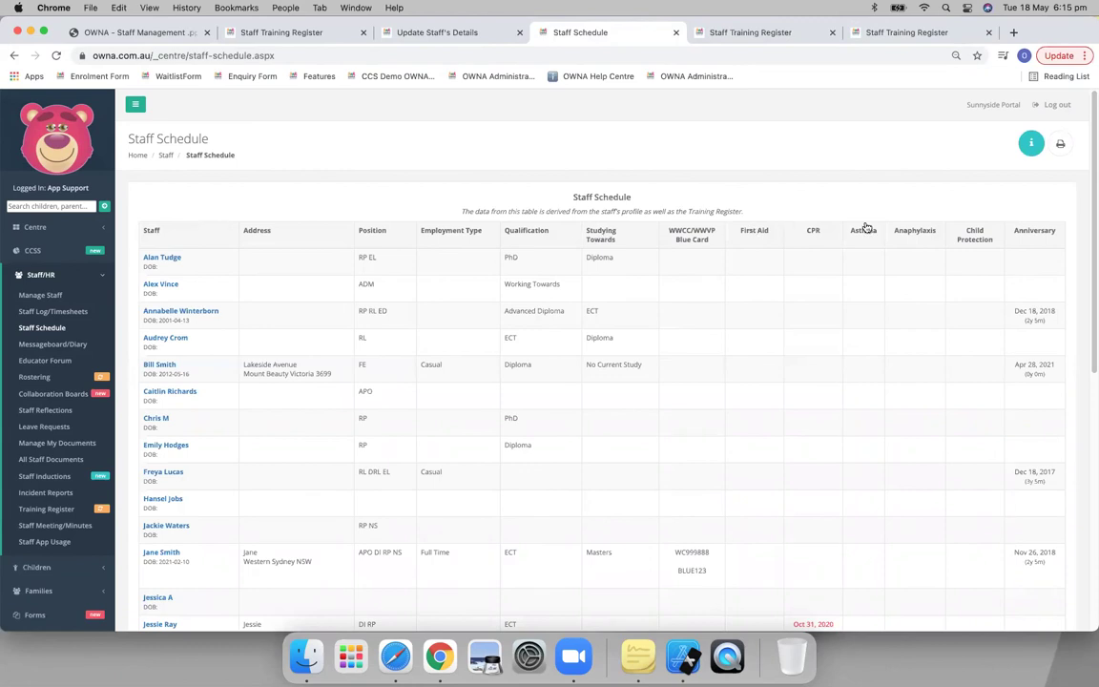
left_click_drag(790, 231, 790, 215)
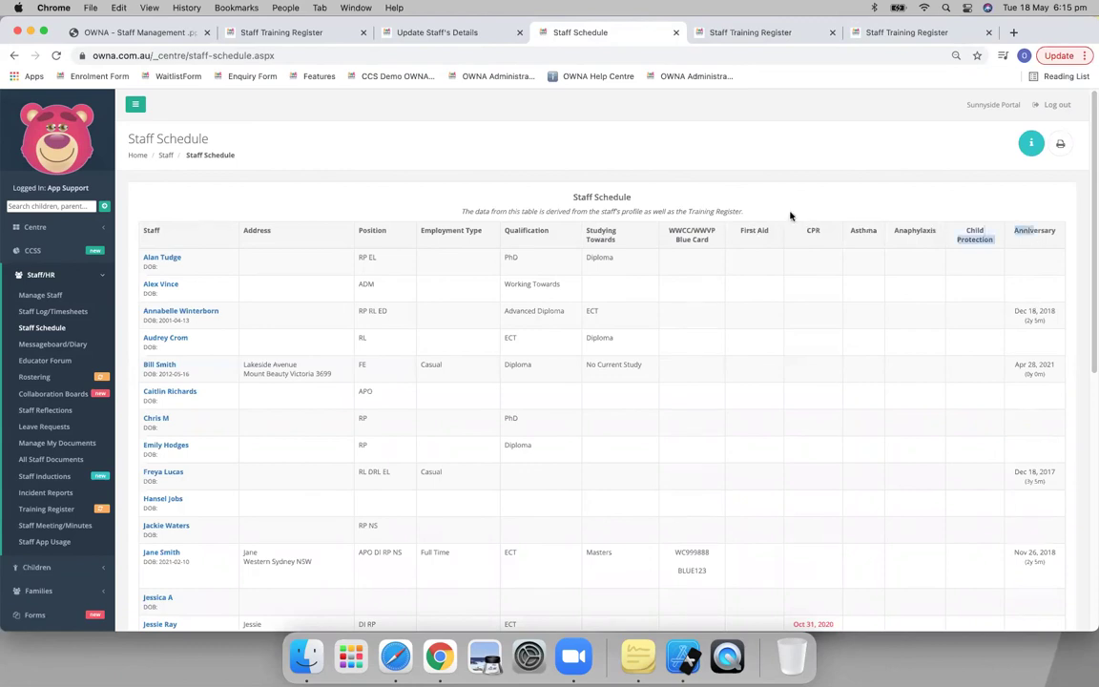
right_click(1029, 152)
left_click(1018, 144)
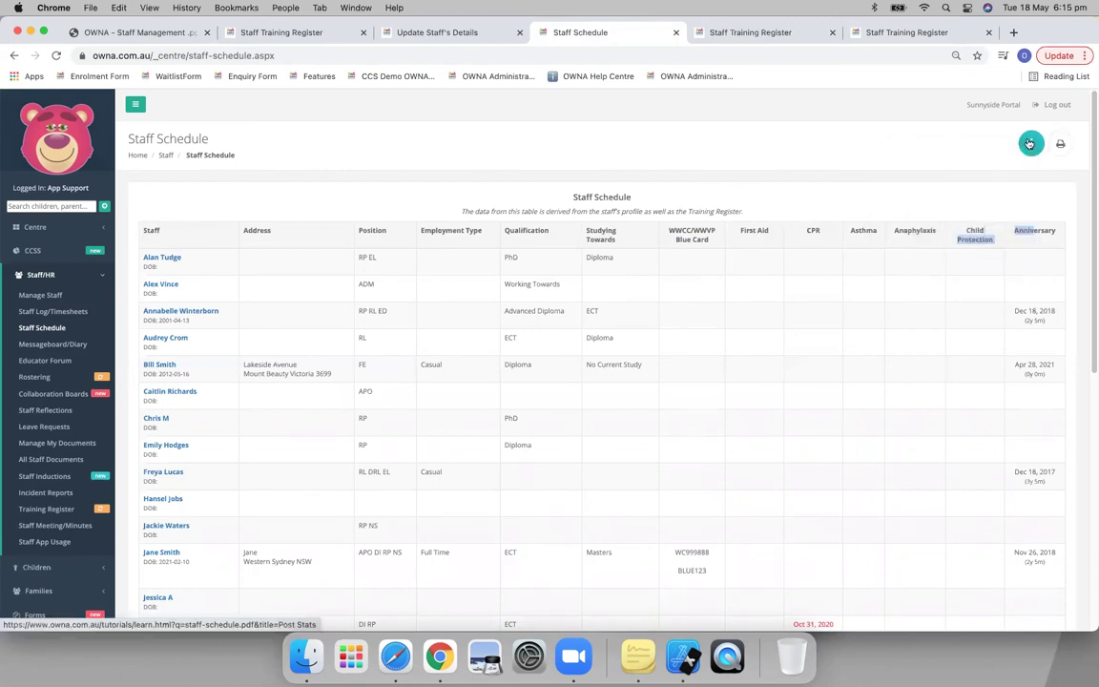